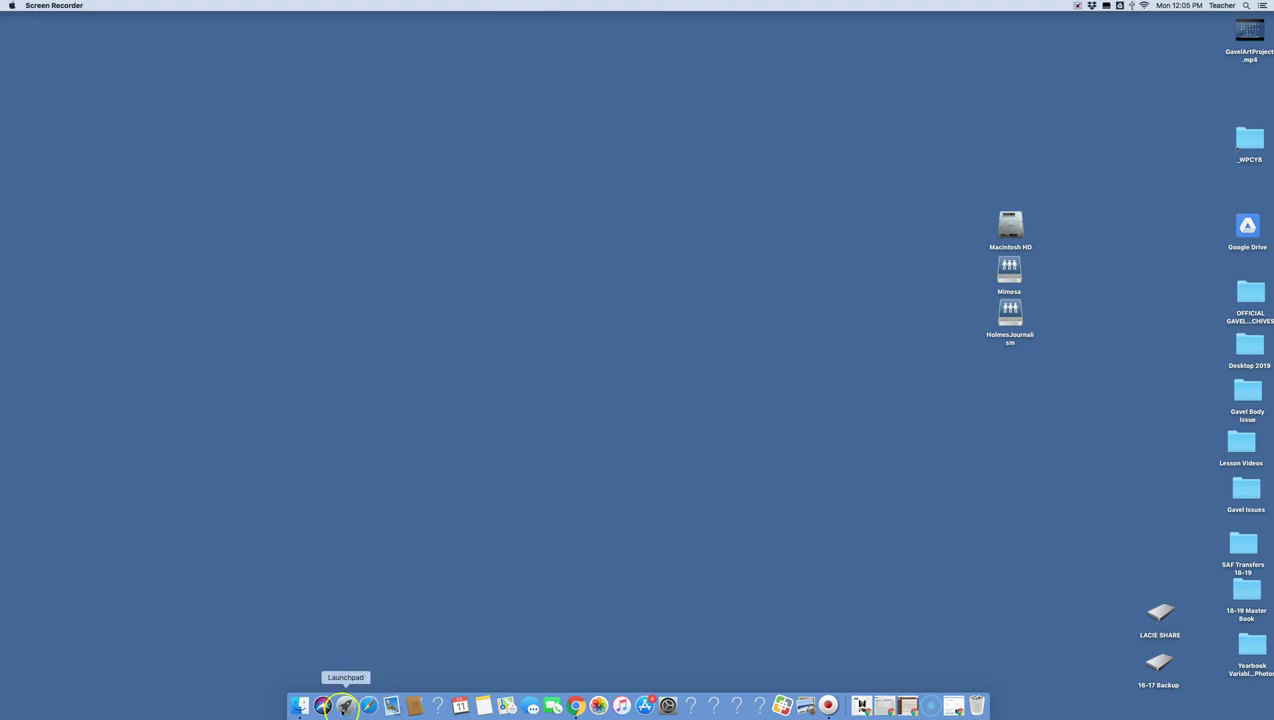
# Step: Launch Adobe Premiere Pro CC 2018 from the installed applications
pyautogui.click(345, 706)
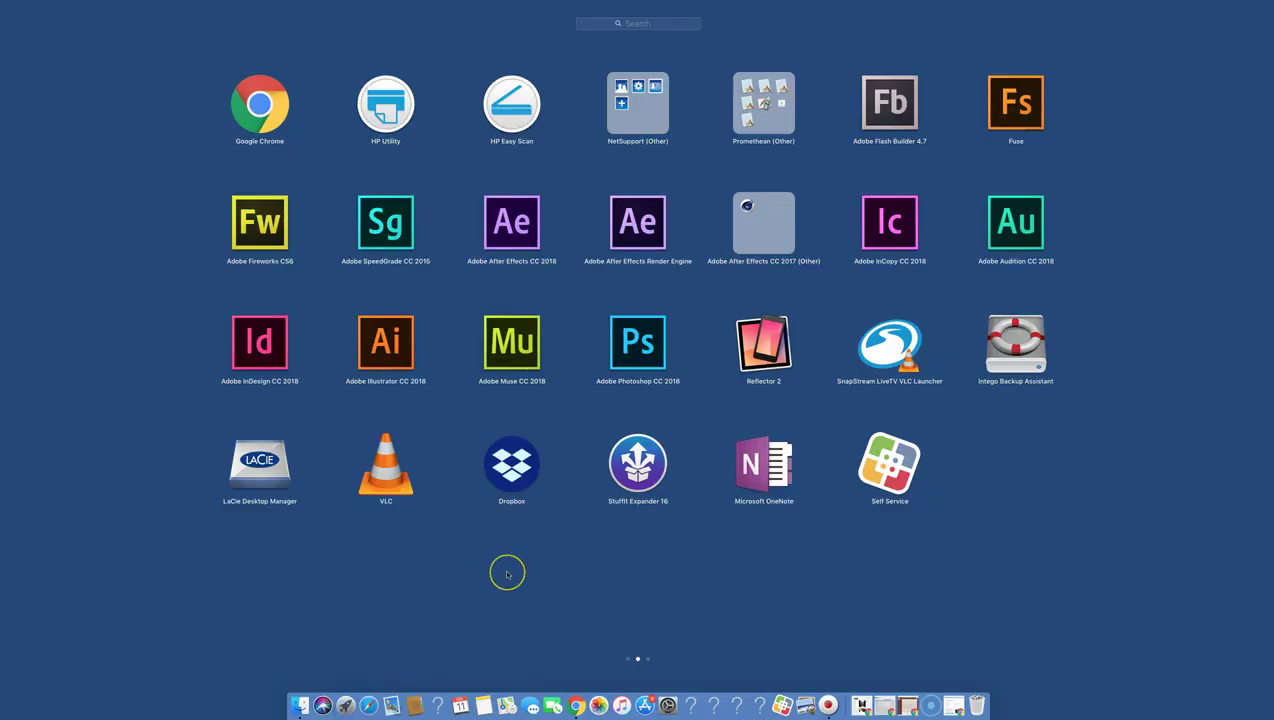
pyautogui.hscroll(3, 507, 574)
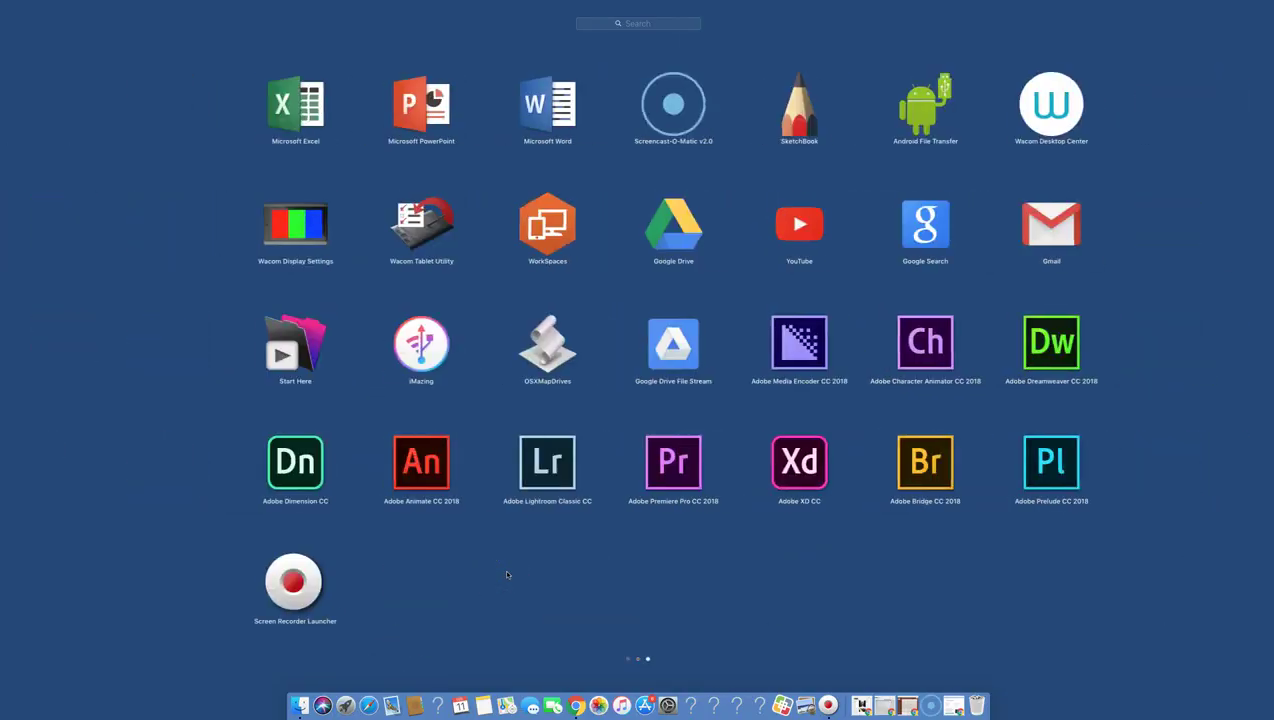
pyautogui.click(590, 500)
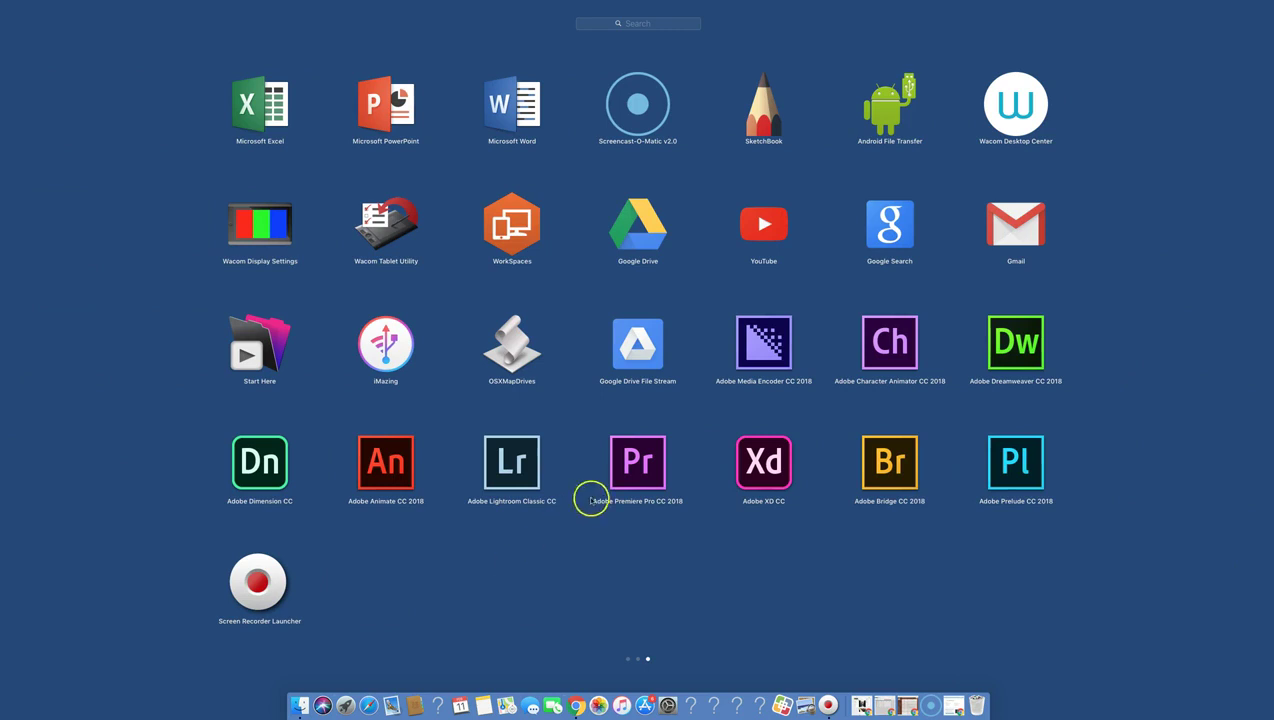
pyautogui.click(640, 463)
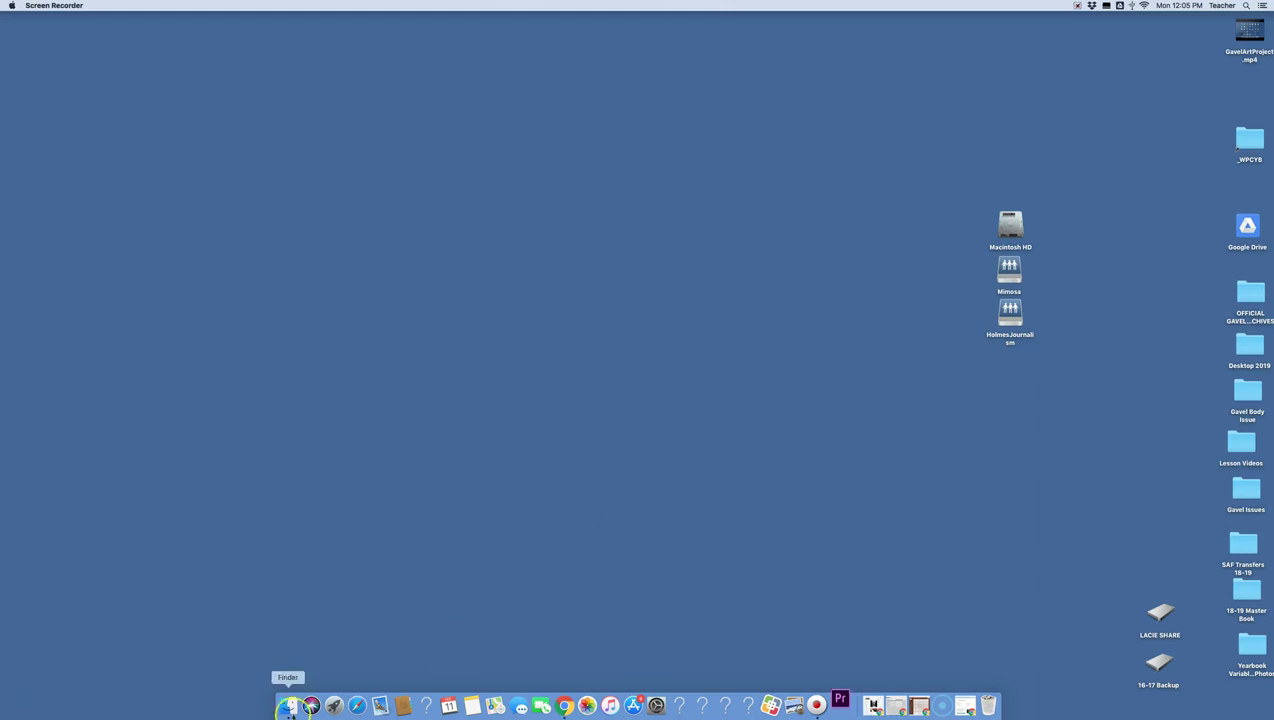
# Step: Look in Finder for the BROADCAST 1 TUTORIAL FOOTAGE folder inside HBCN on the HolmesJournalism drive and view its contents
pyautogui.click(287, 707)
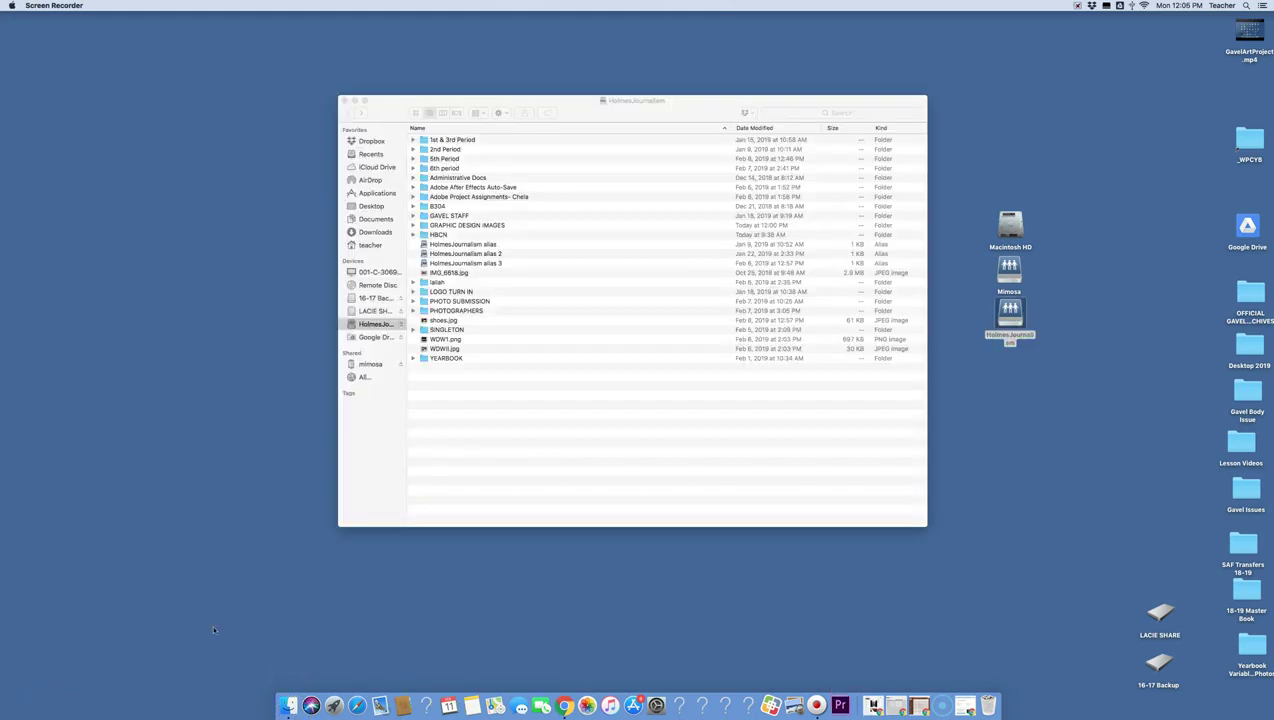
pyautogui.click(561, 449)
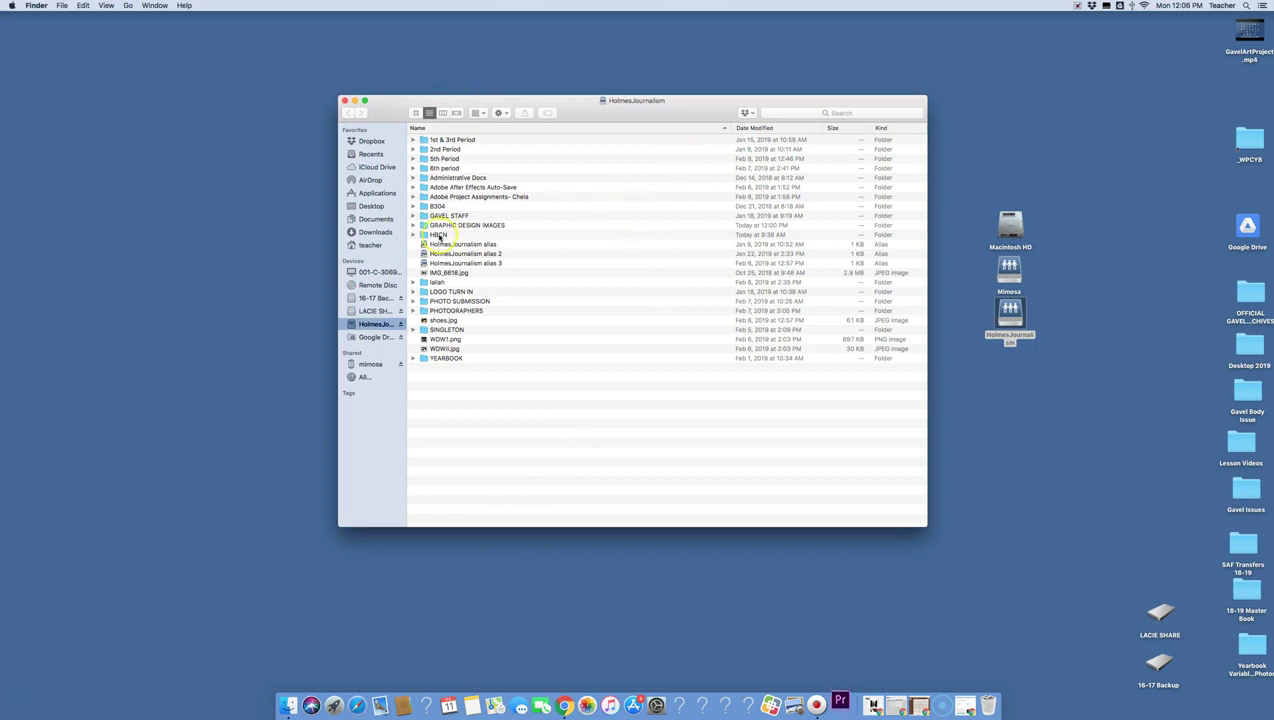
pyautogui.doubleClick(440, 236)
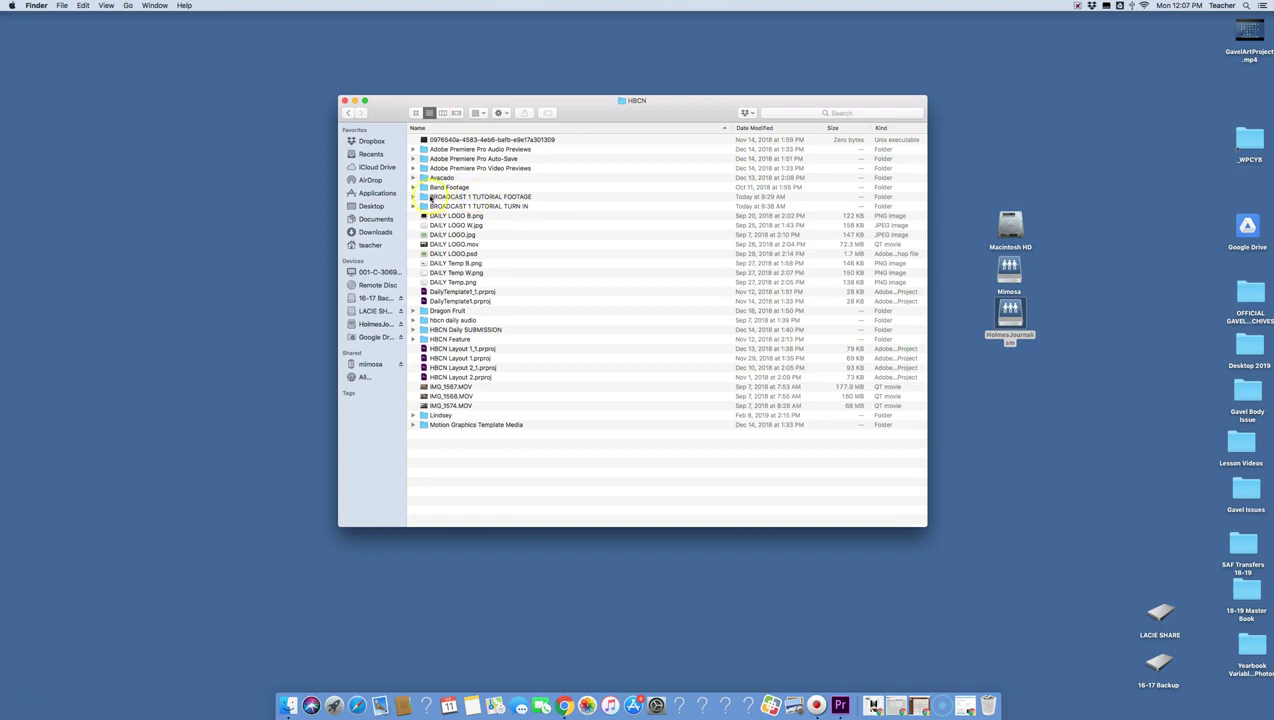
pyautogui.click(414, 197)
pyautogui.doubleClick(425, 197)
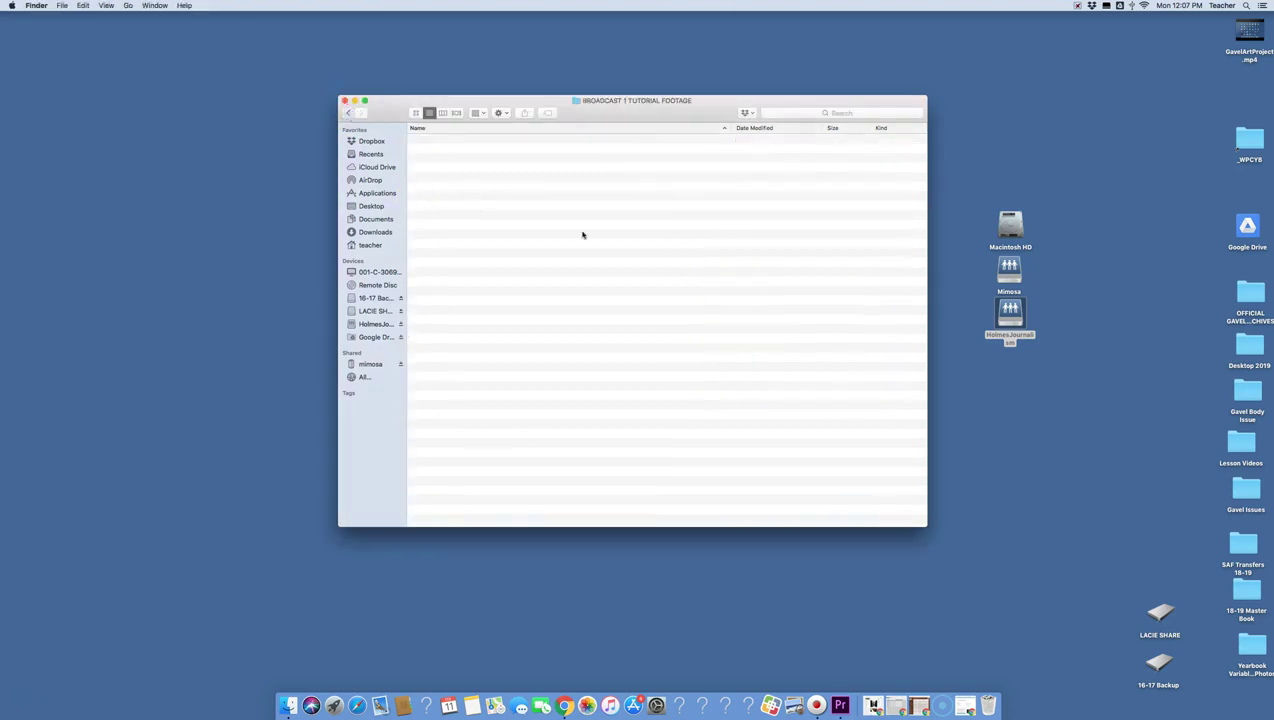
pyautogui.press('super+bracketleft')
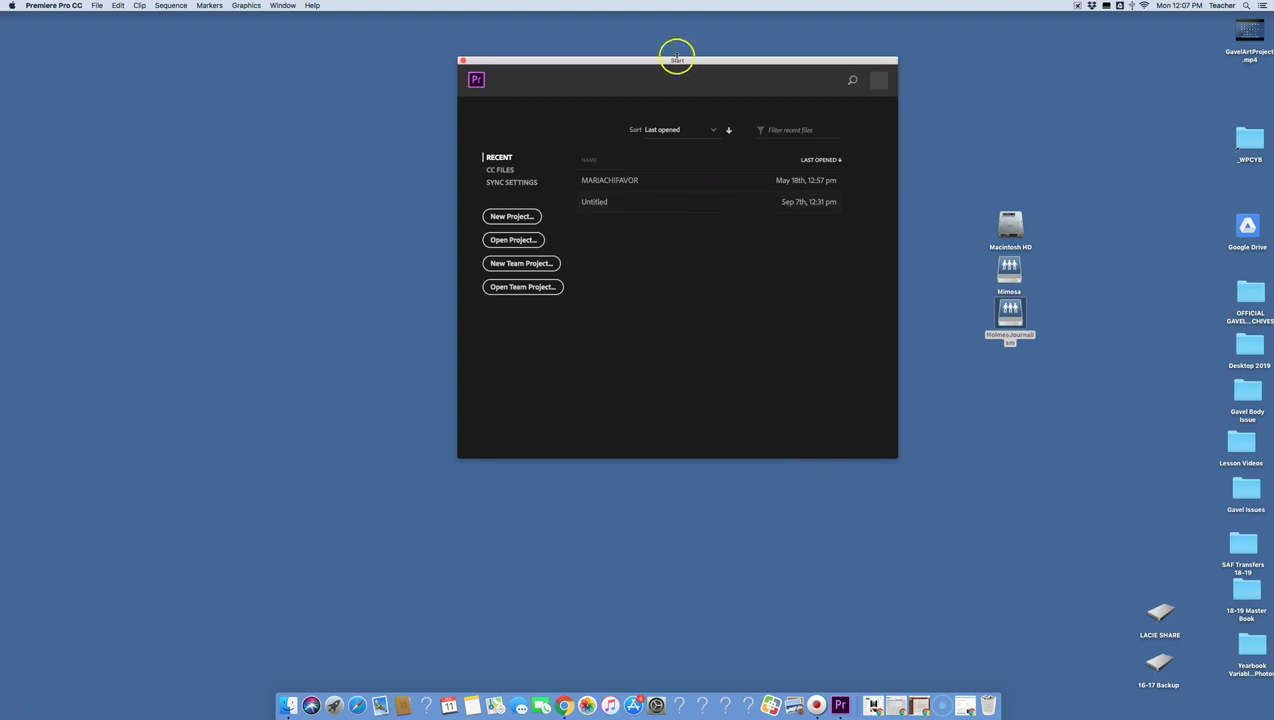
# Step: Start a new Premiere Pro project and name it with the student's name followed by Practice1
pyautogui.moveTo(679, 60); pyautogui.dragTo(563, 101)
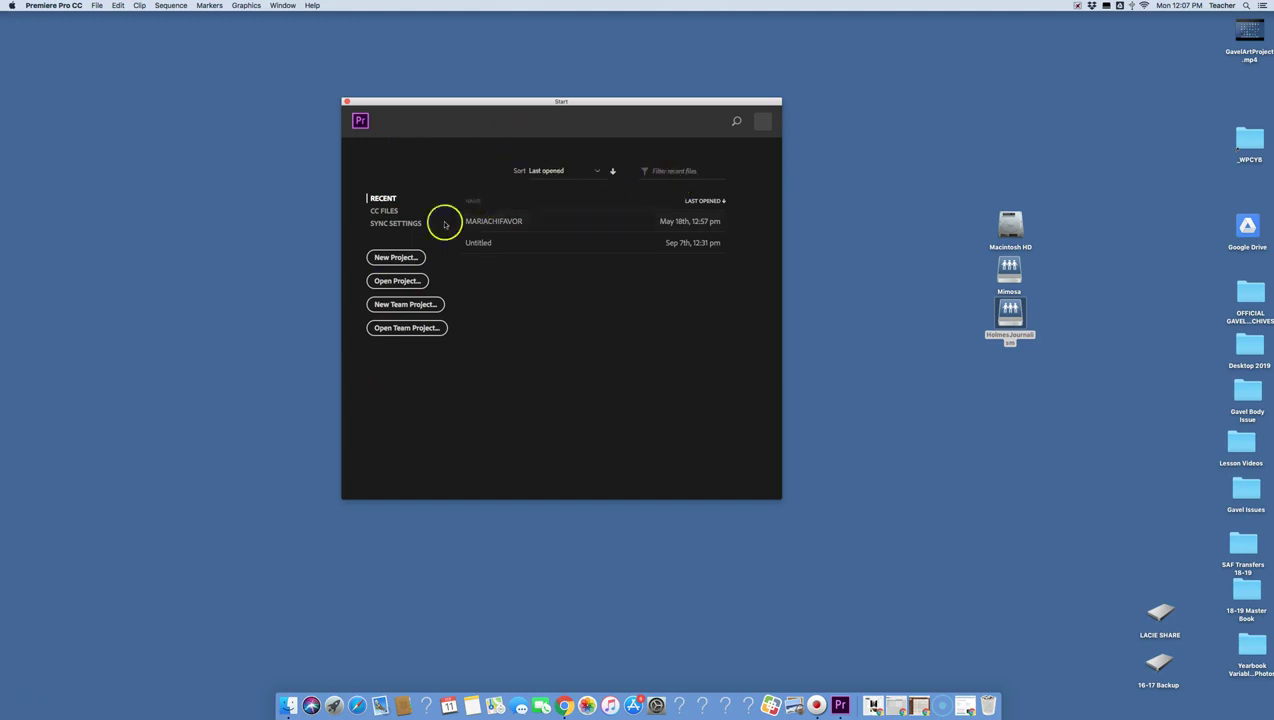
pyautogui.click(408, 260)
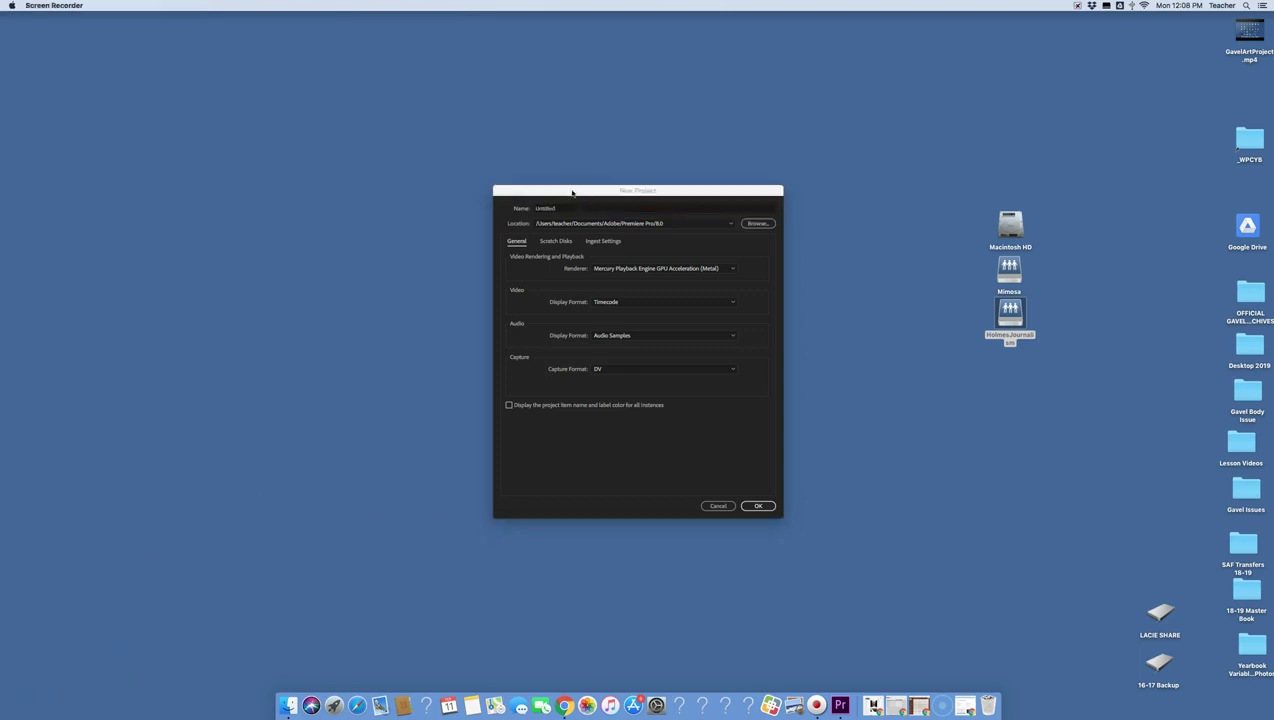
pyautogui.click(572, 191)
pyautogui.click(562, 208)
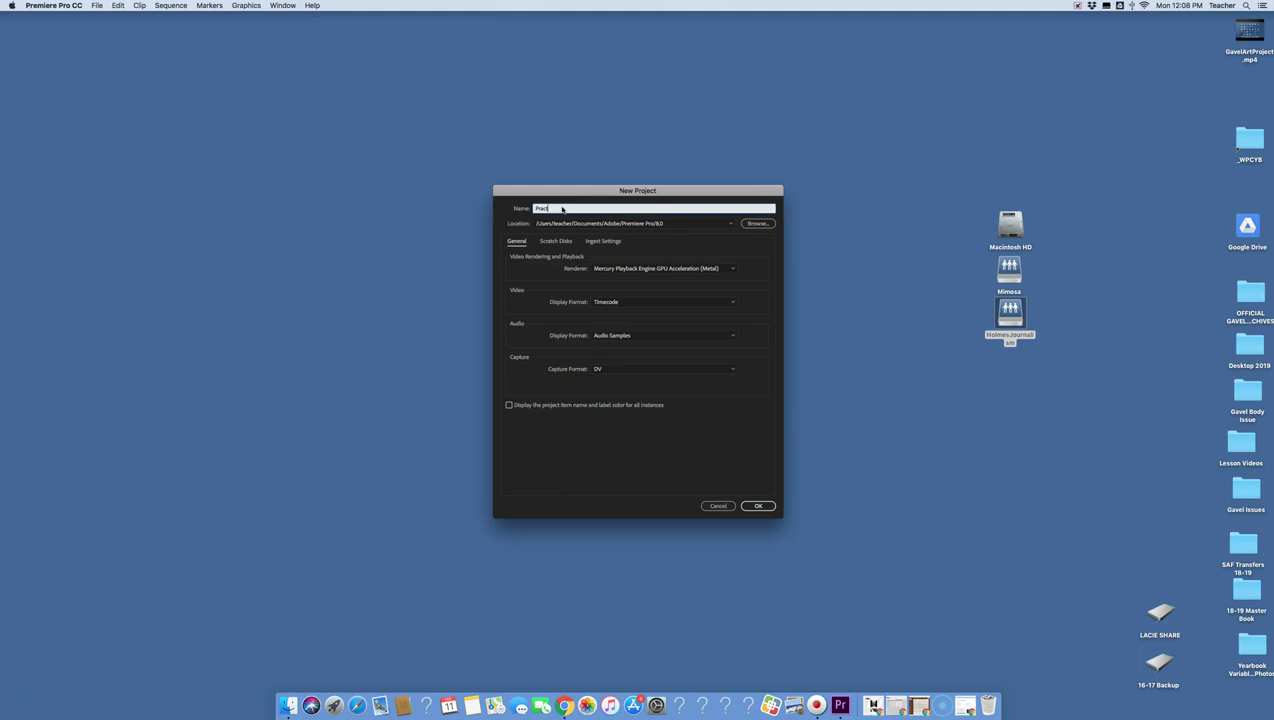
pyautogui.click(533, 207)
pyautogui.click(548, 208)
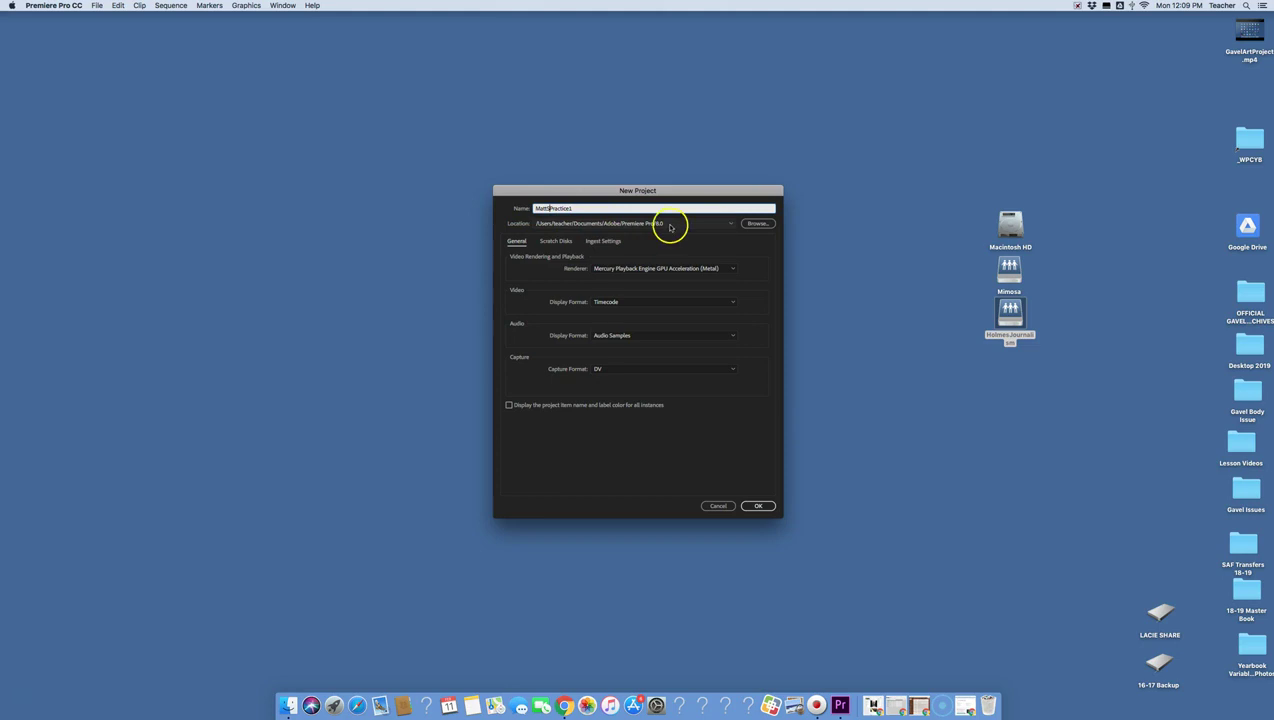
# Step: Set the project location to HolmesJournalism/HBCN/BROADCAST 1 TUTORIAL TURN IN on the mimosa server and create the project
pyautogui.click(767, 224)
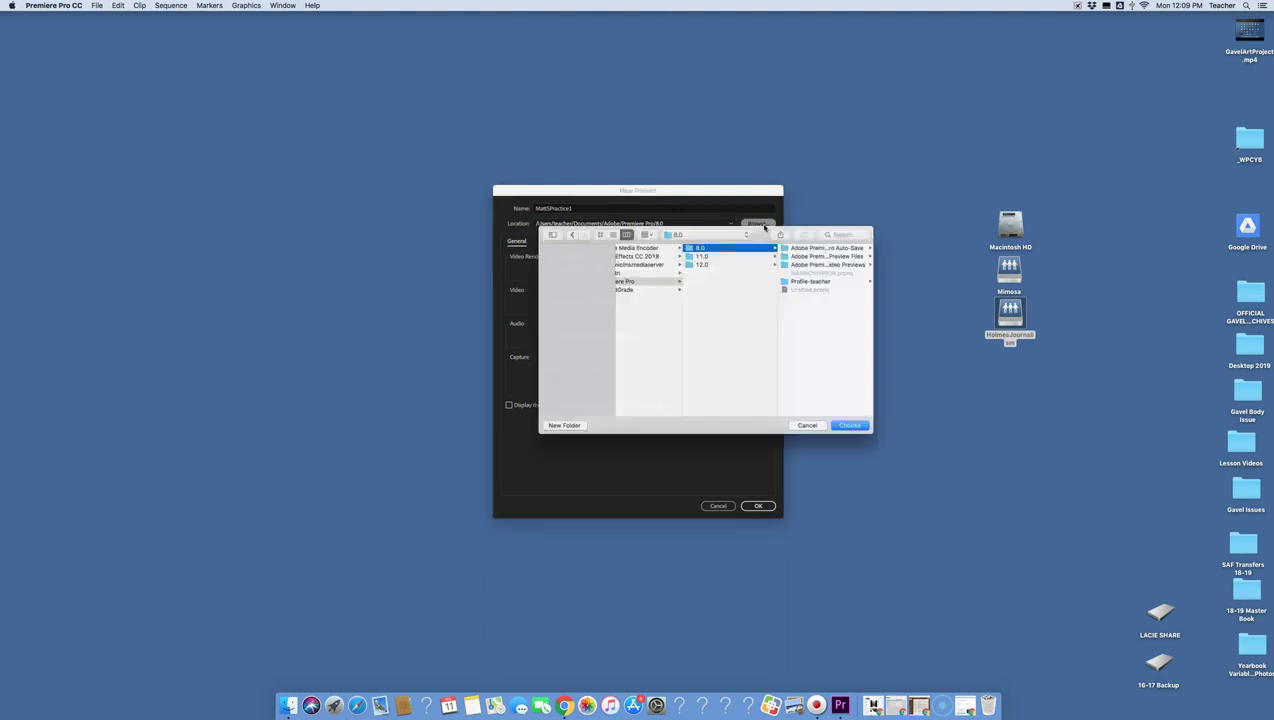
pyautogui.hscroll(-5, 630, 300)
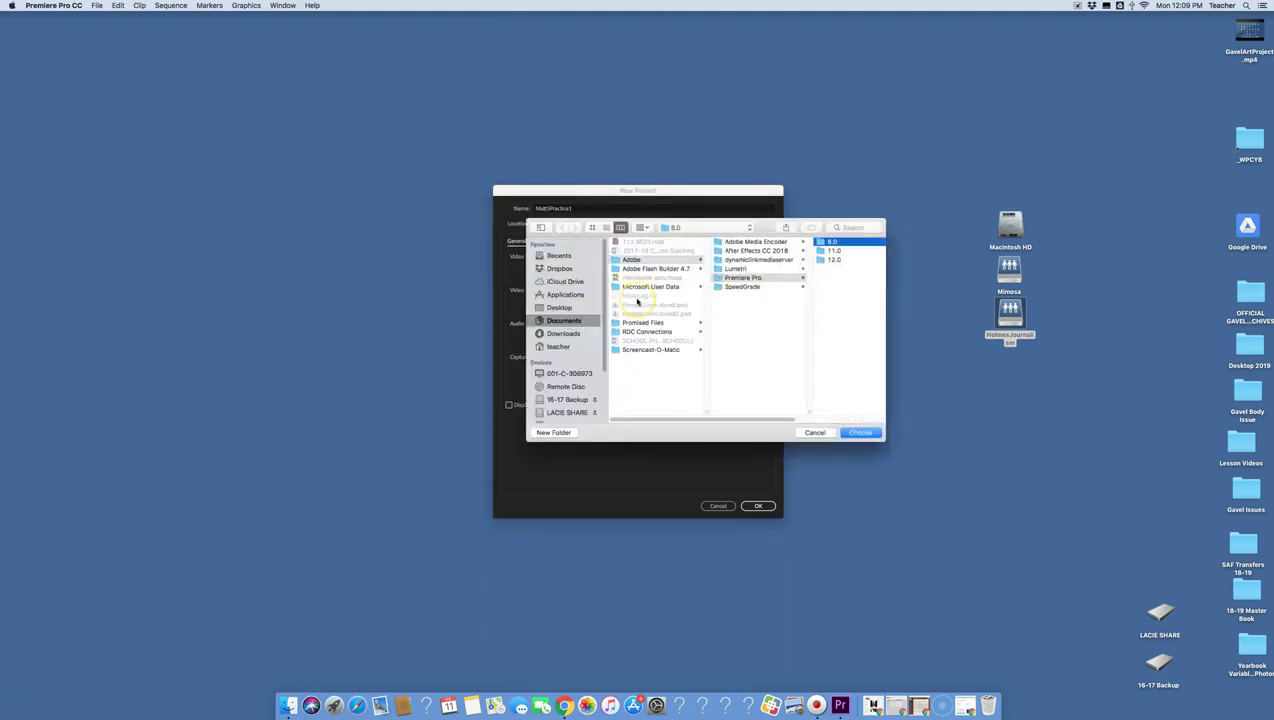
pyautogui.scroll(-3, 575, 385)
pyautogui.moveTo(605, 389); pyautogui.dragTo(604, 402)
pyautogui.click(558, 391)
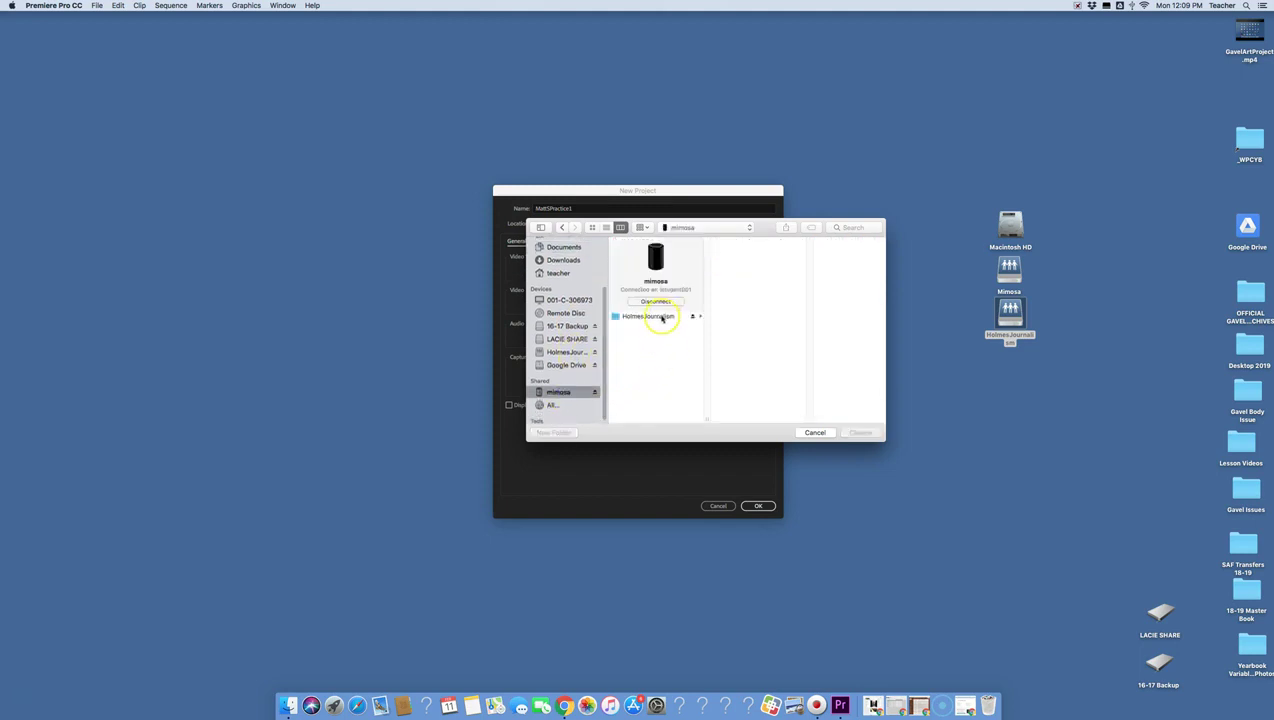
pyautogui.click(660, 317)
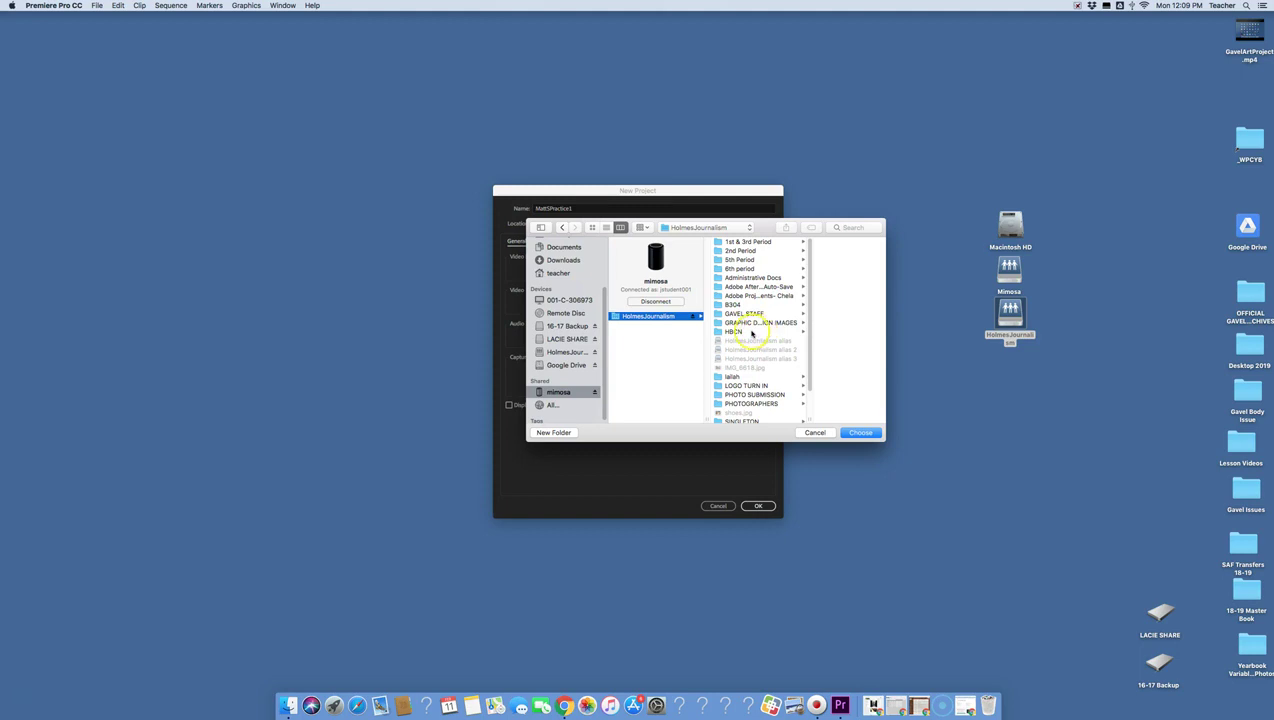
pyautogui.click(751, 333)
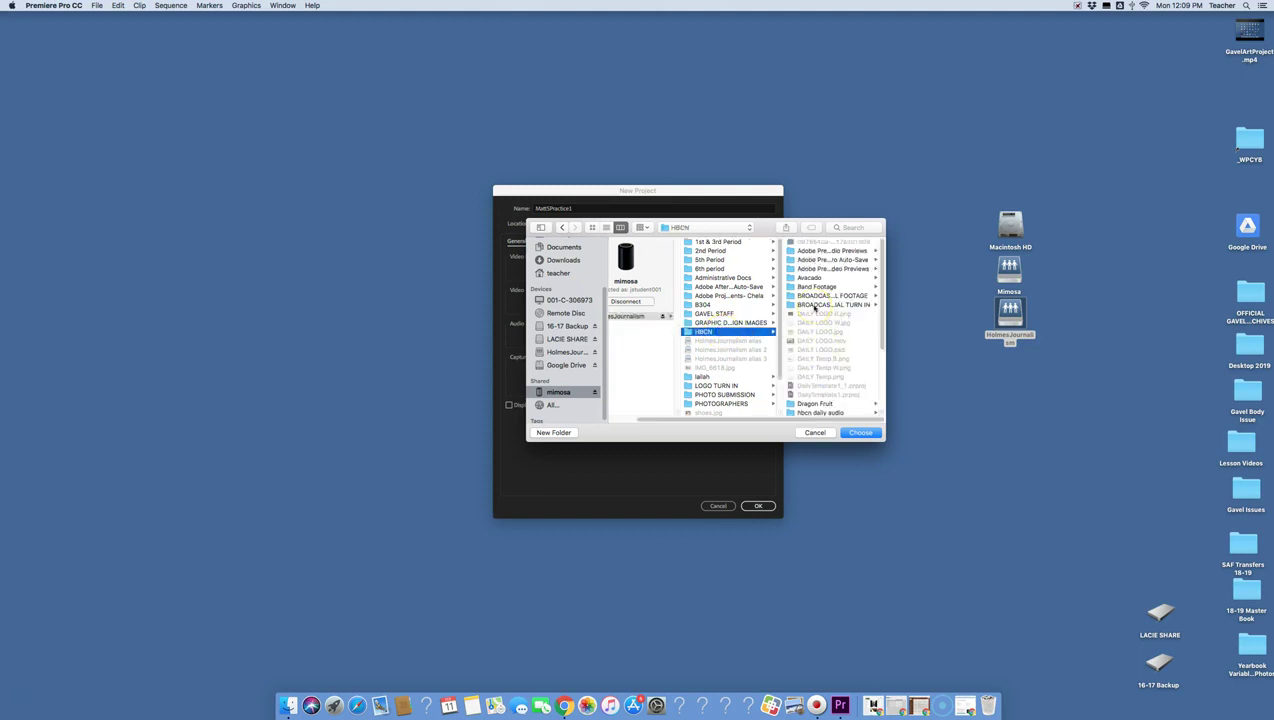
pyautogui.click(815, 305)
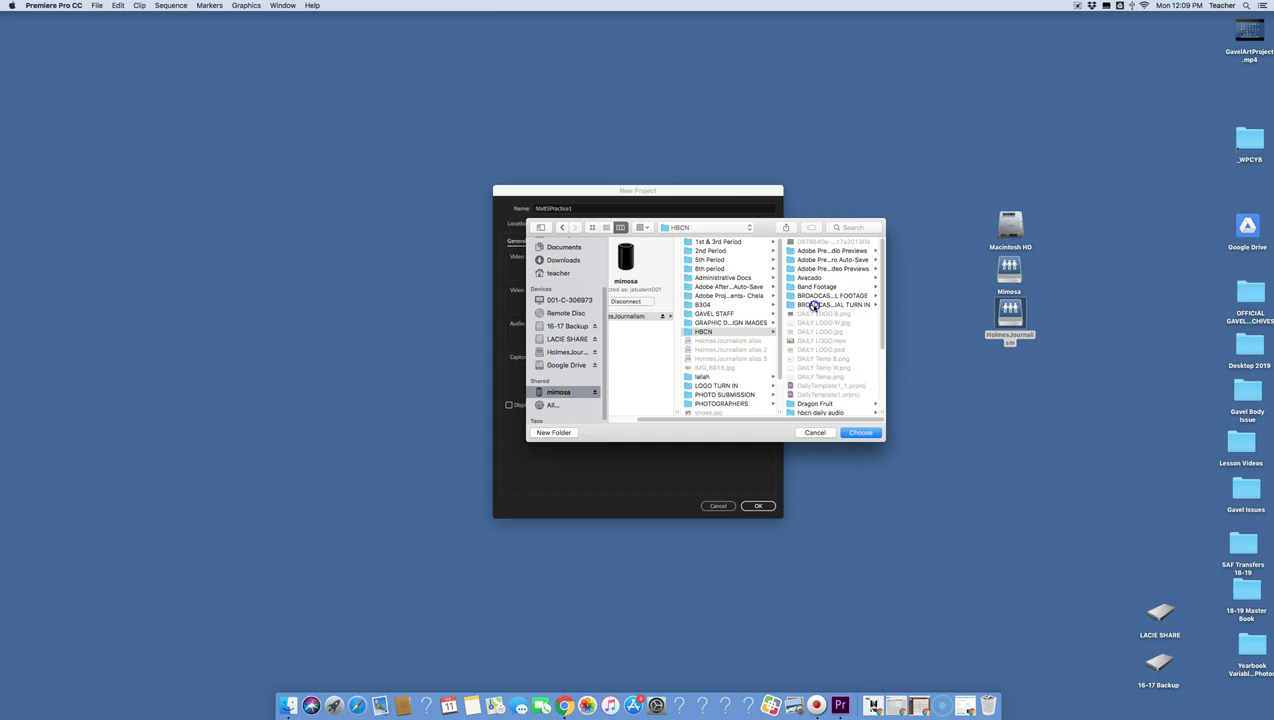
pyautogui.click(866, 432)
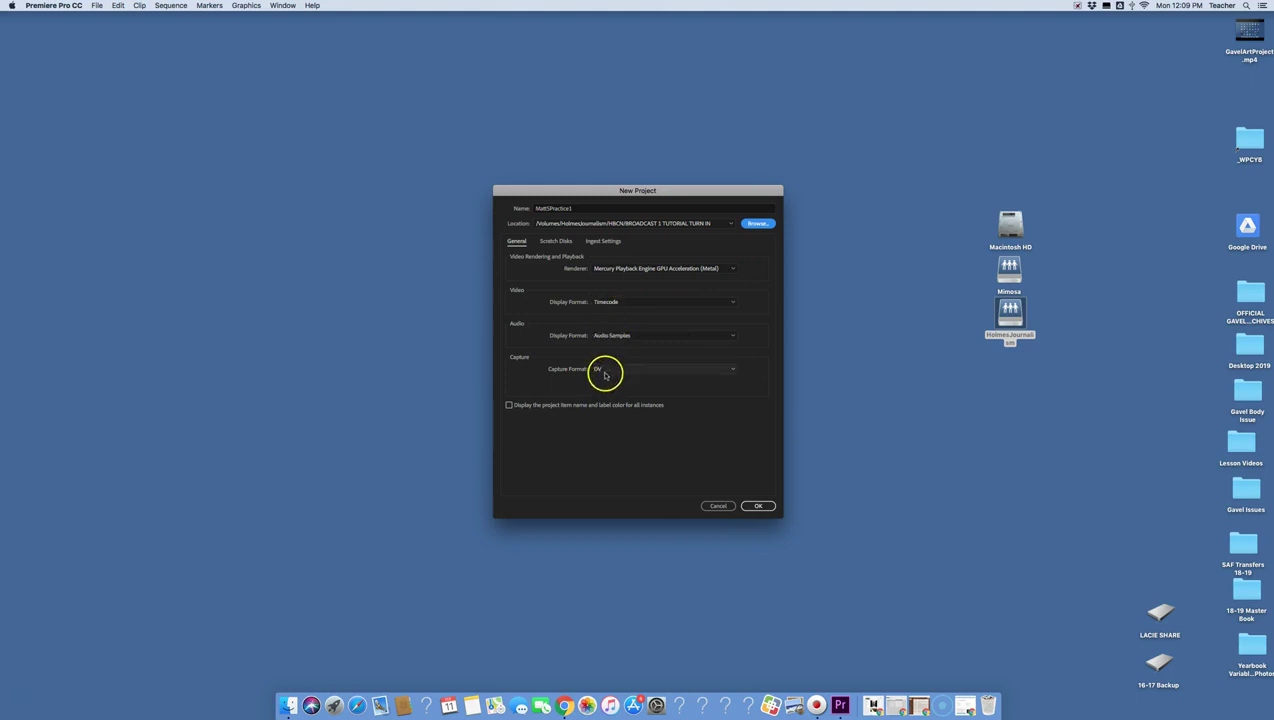
pyautogui.click(760, 508)
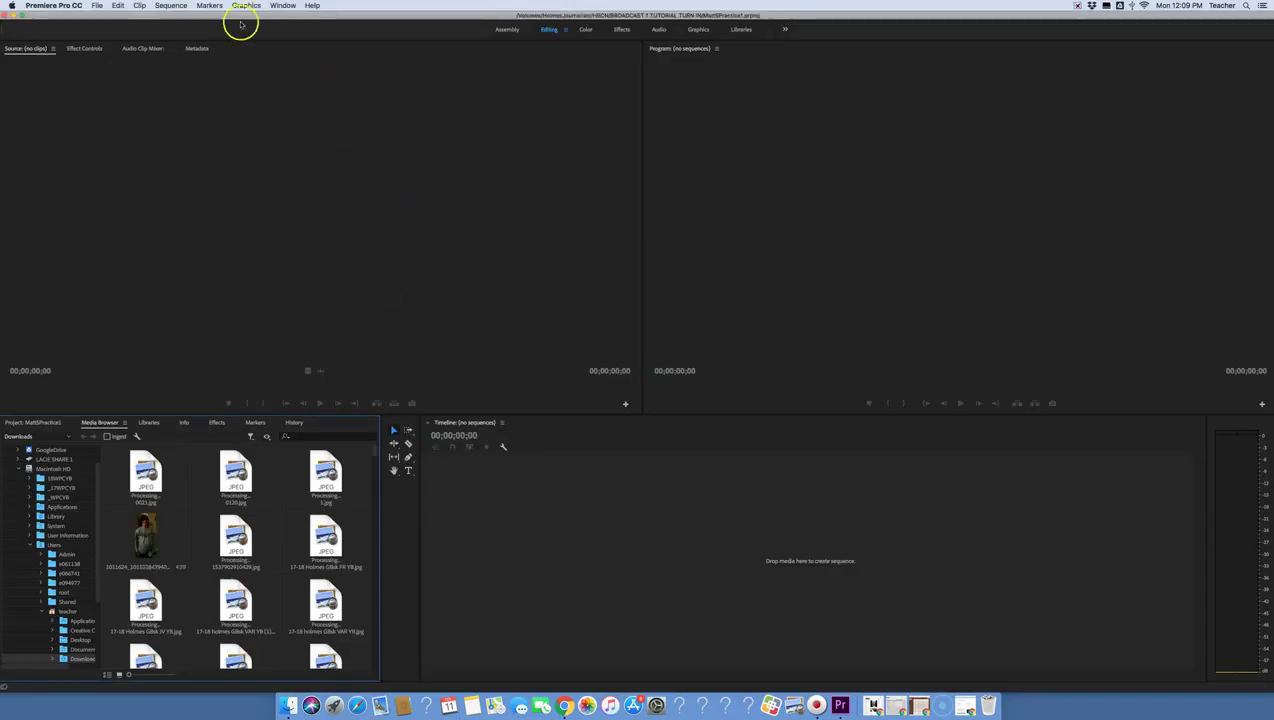
# Step: Set the workspace layout to Editing
pyautogui.click(284, 6)
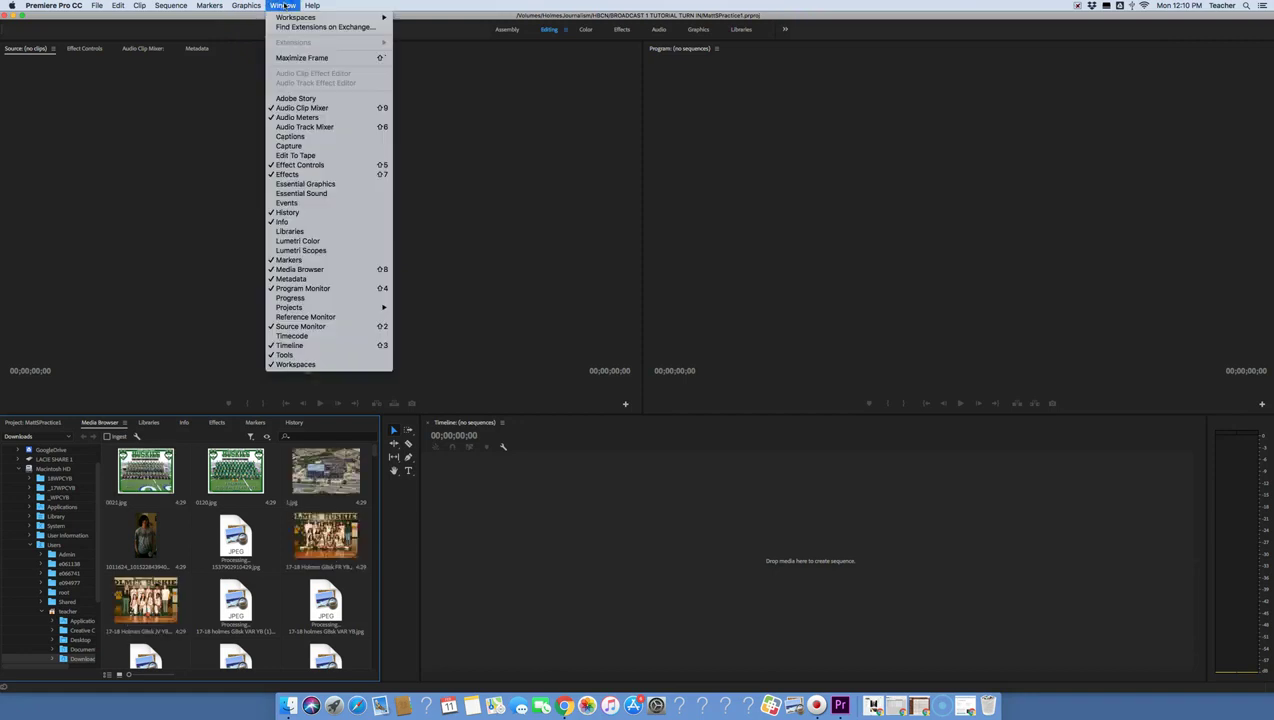
pyautogui.moveTo(296, 18)
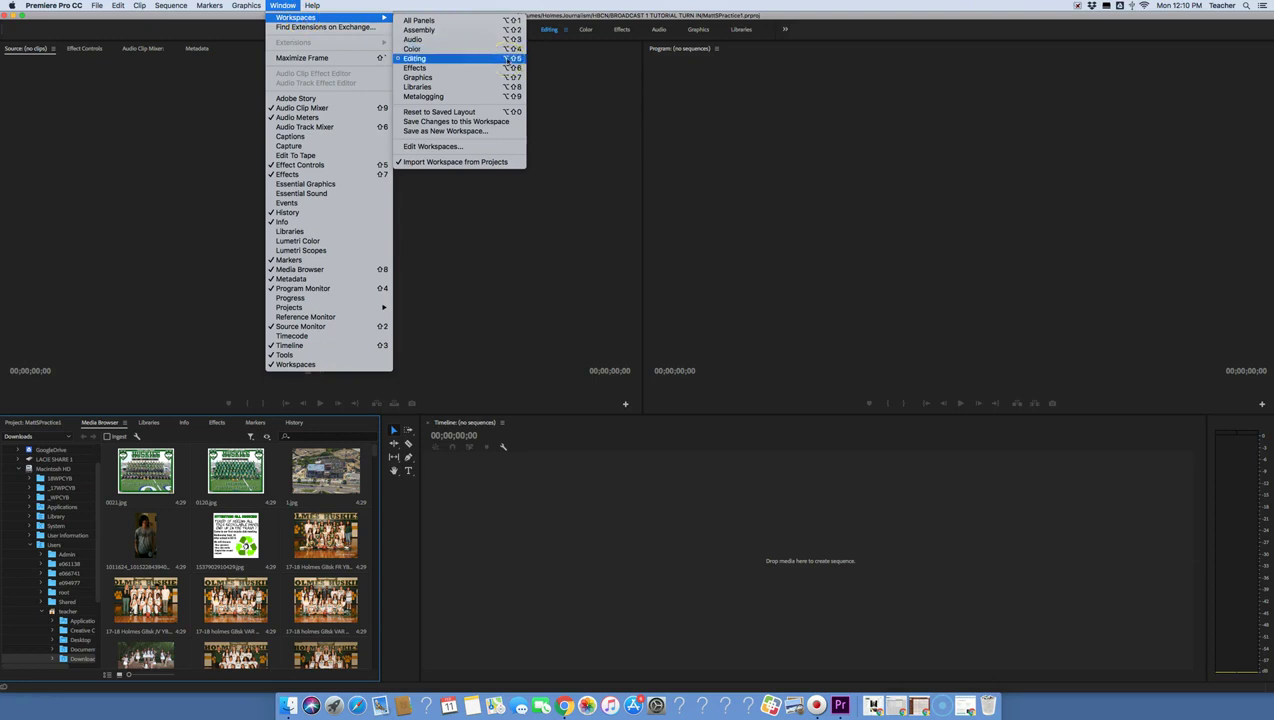
pyautogui.click(508, 59)
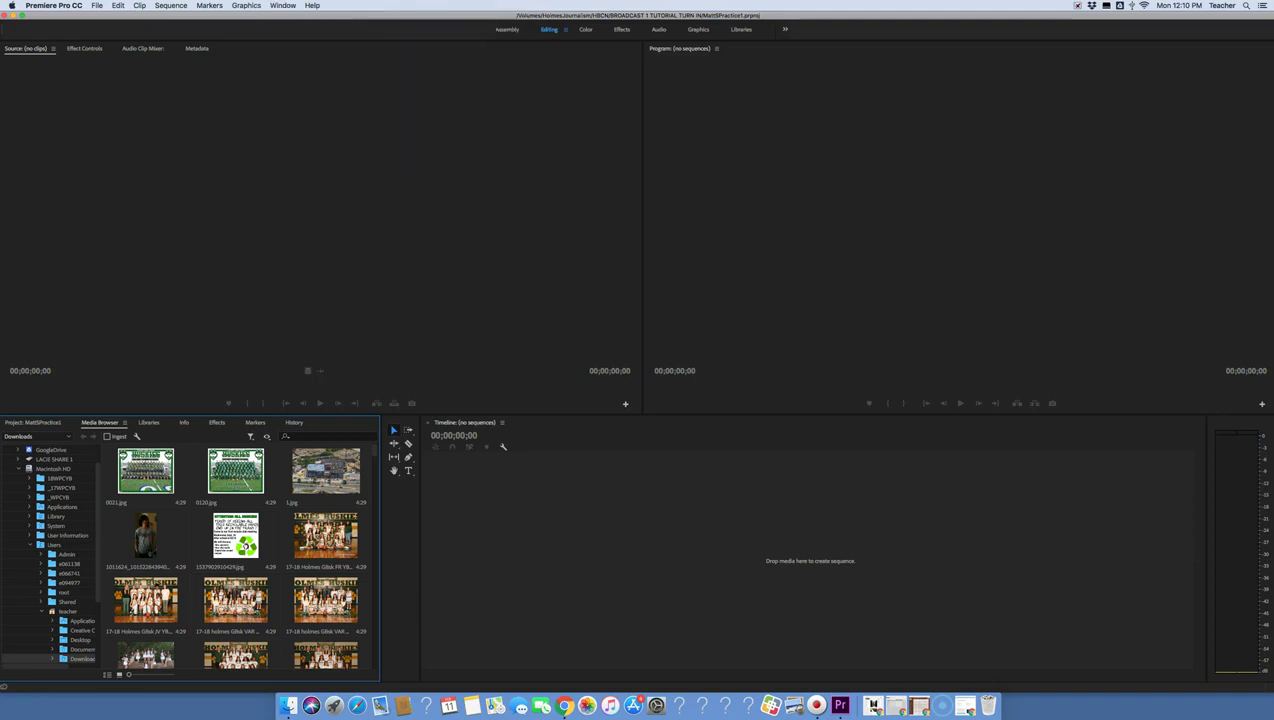
pyautogui.click(283, 6)
pyautogui.click(283, 6)
# Step: Review the Project, Media Browser, Libraries, Info, Effects, Markers and History views one after another
pyautogui.click(62, 423)
pyautogui.click(100, 423)
pyautogui.click(148, 423)
pyautogui.click(186, 423)
pyautogui.click(216, 423)
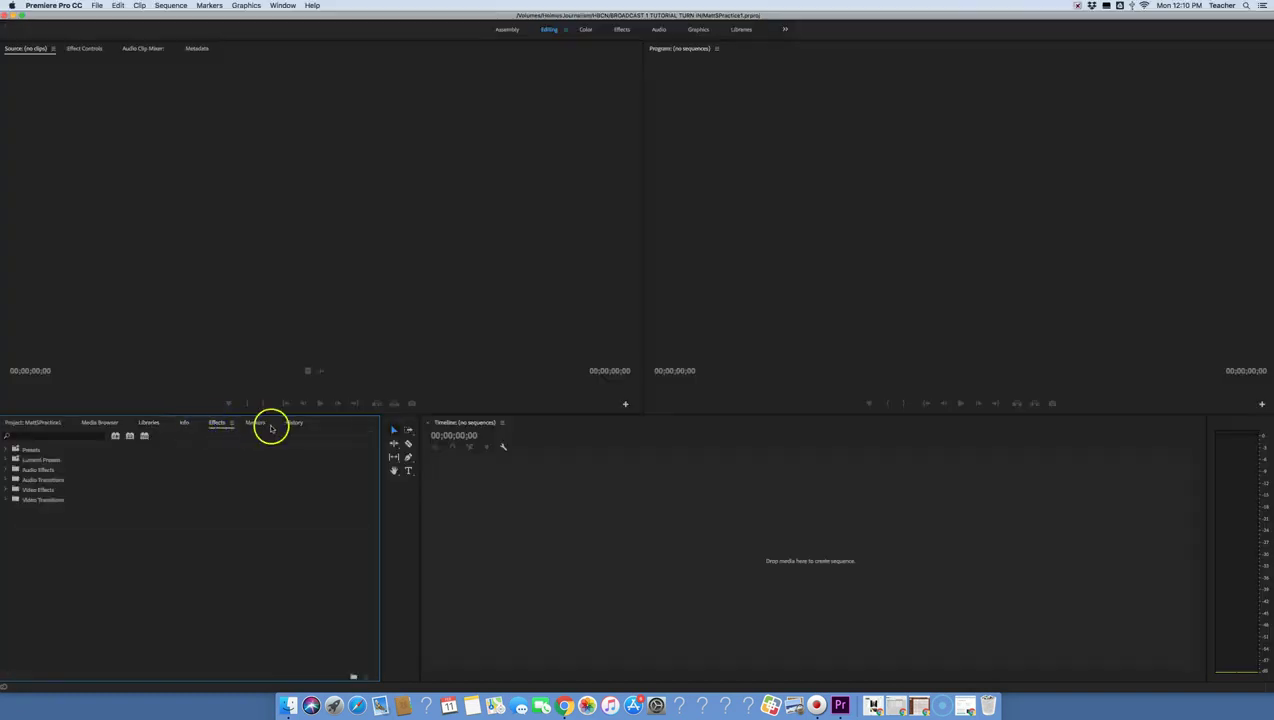
pyautogui.click(256, 423)
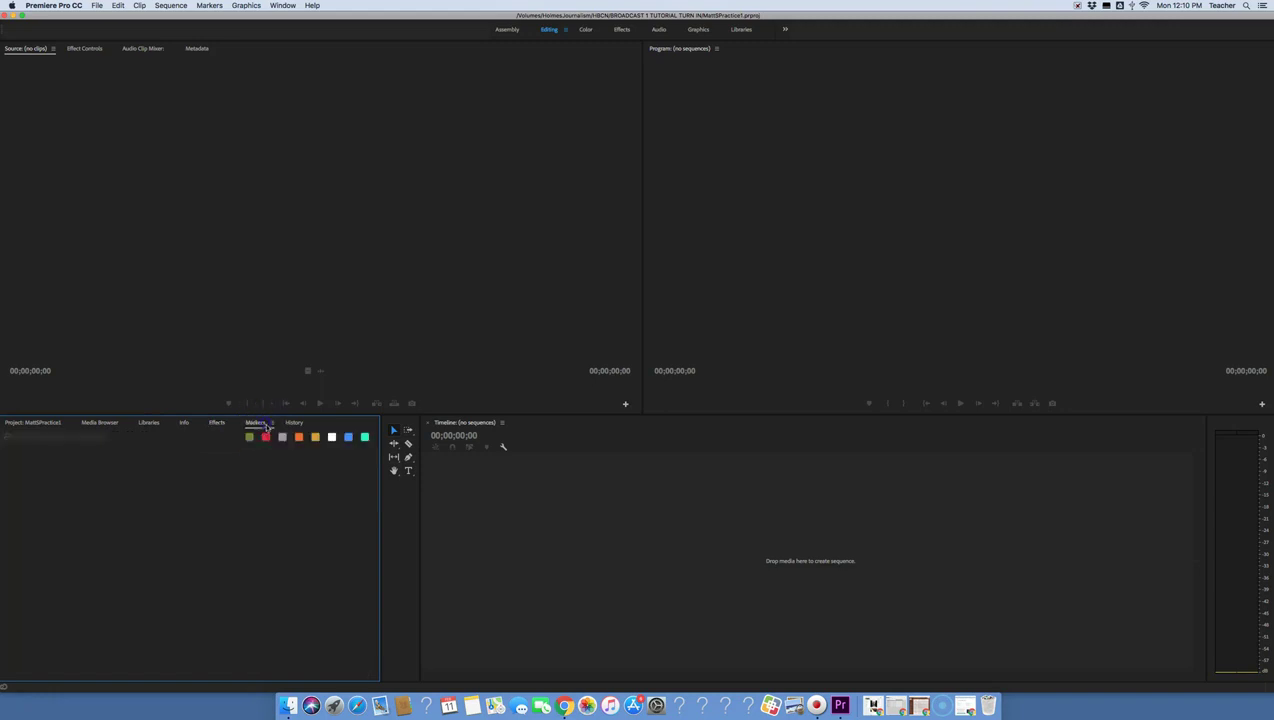
pyautogui.click(294, 423)
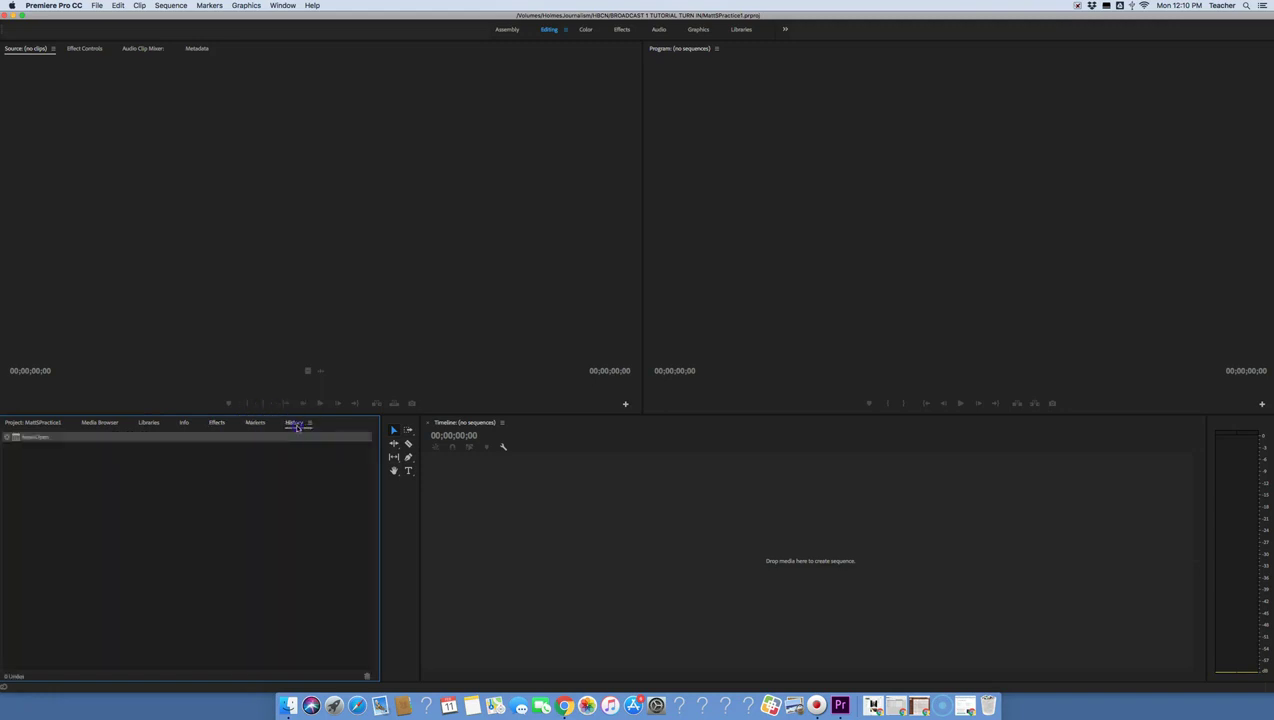
# Step: Browse the available media to the HBCN folder on the HolmesJournalism network drive
pyautogui.click(100, 423)
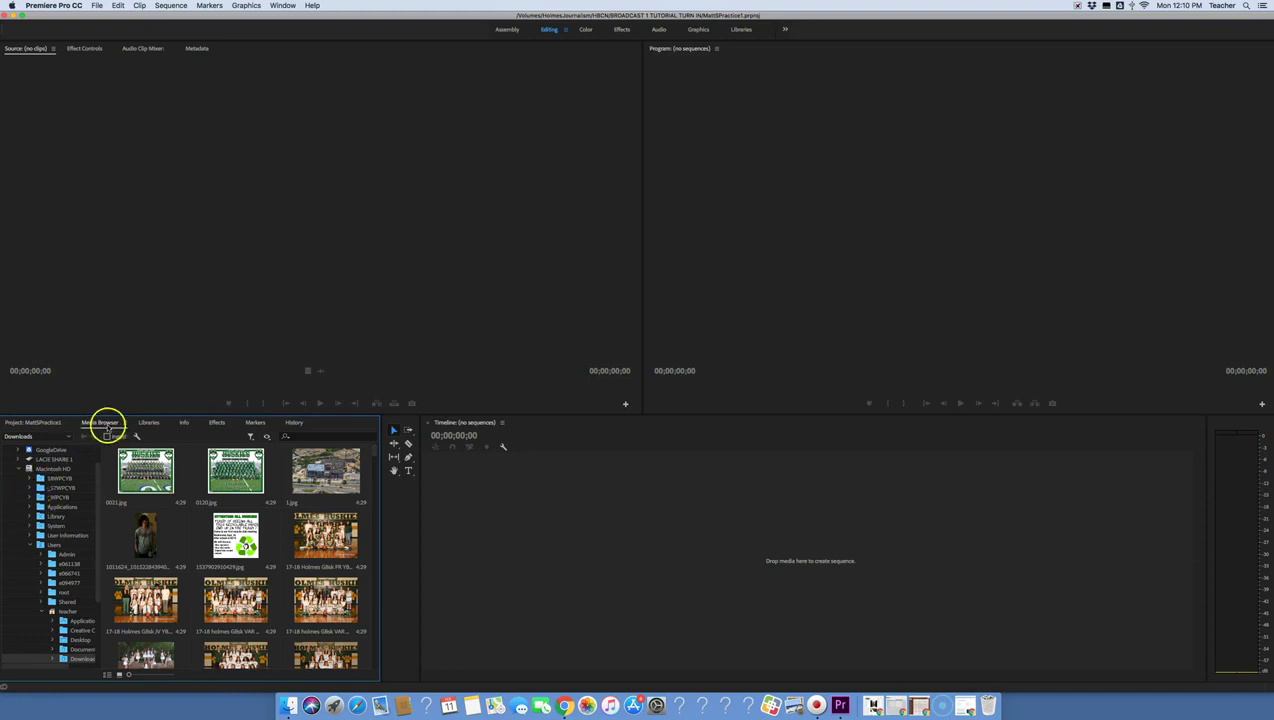
pyautogui.click(20, 468)
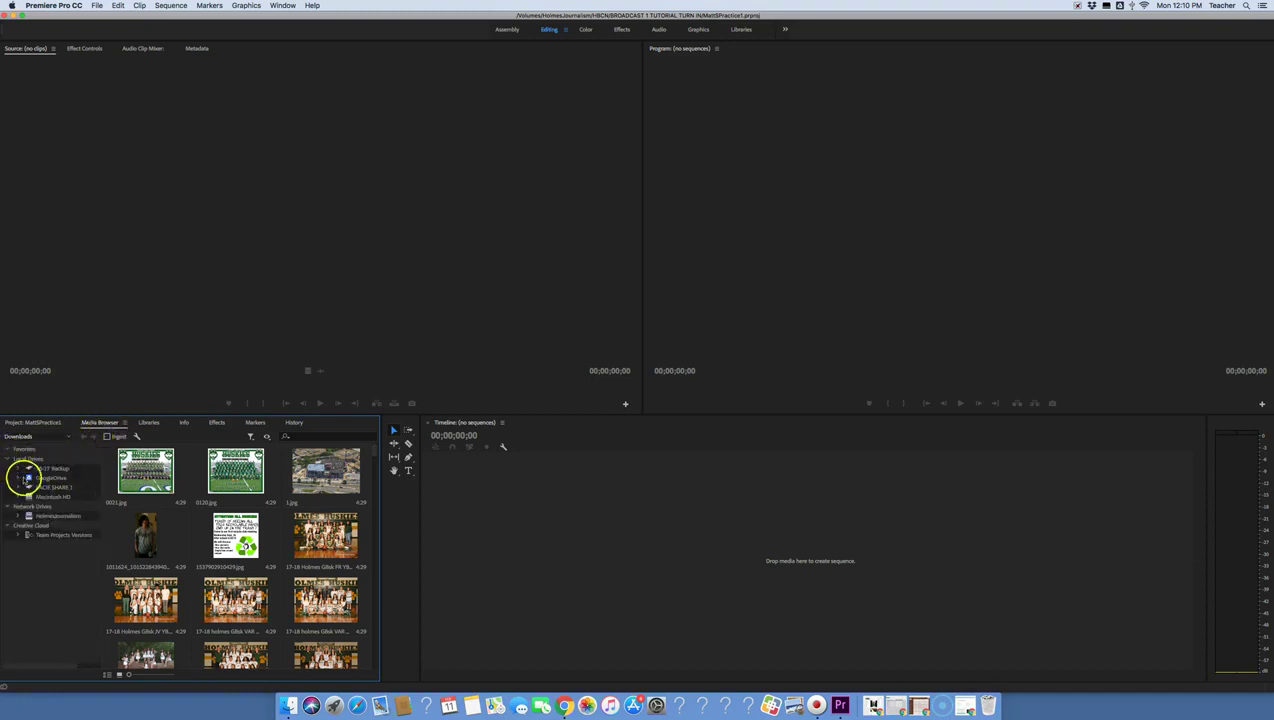
pyautogui.click(50, 515)
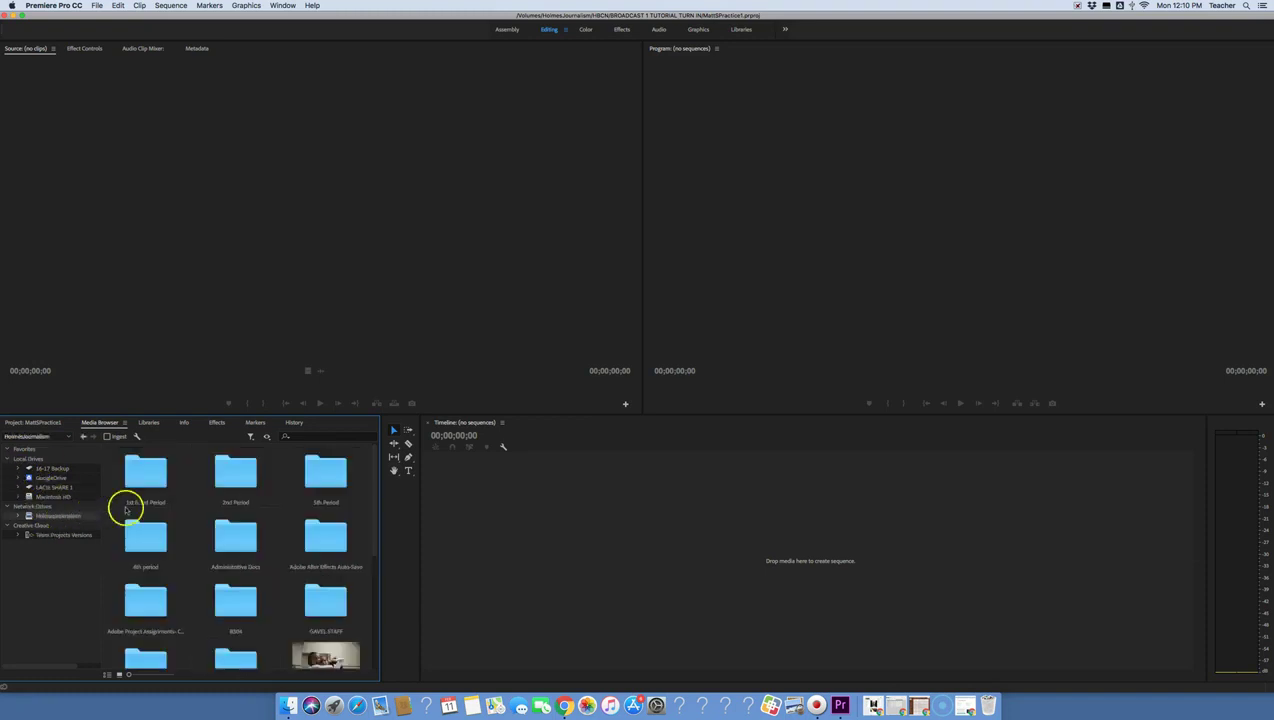
pyautogui.scroll(-3, 245, 500)
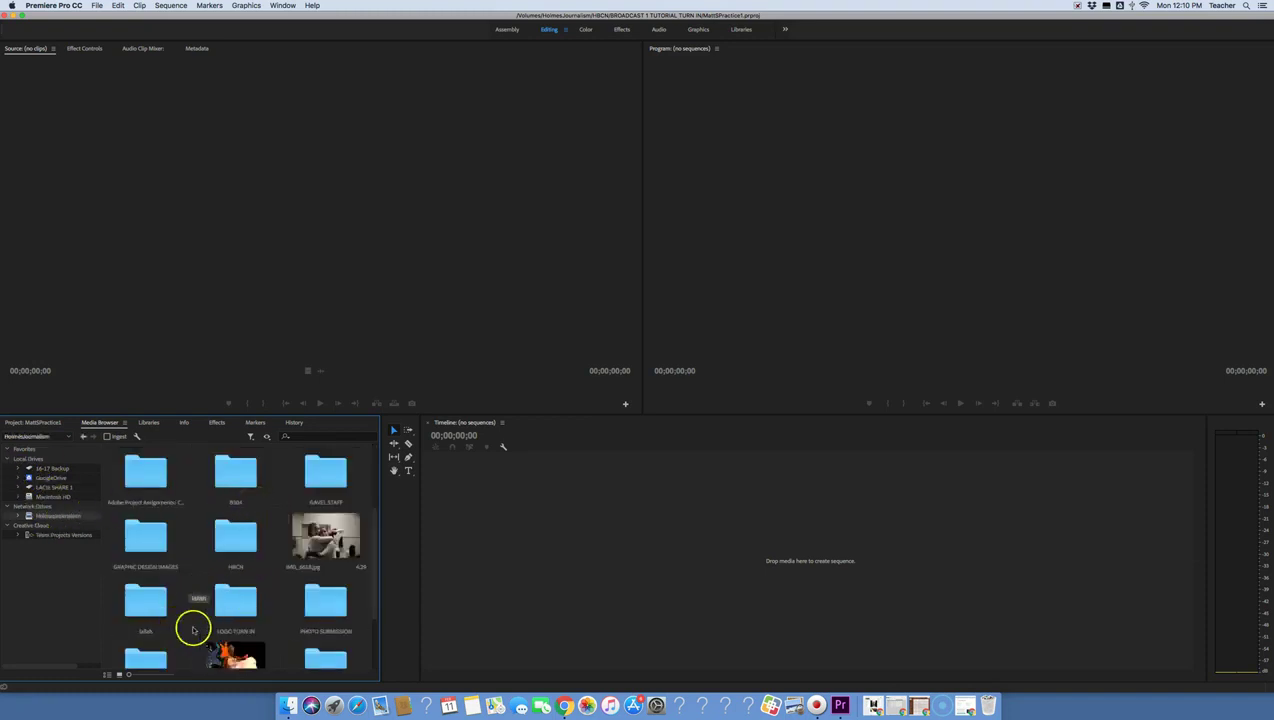
pyautogui.doubleClick(235, 538)
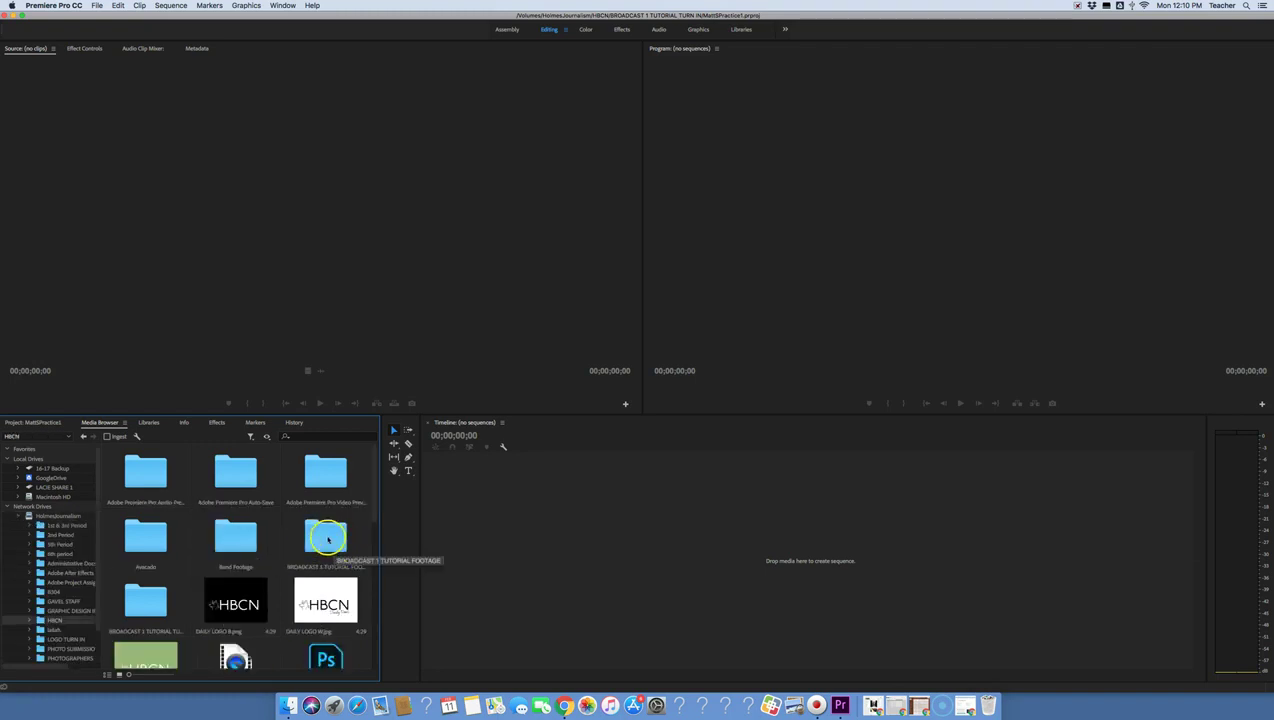
# Step: Find and select the drumline clip IMG_1567.MOV in the HBCN folder
pyautogui.scroll(-5, 327, 540)
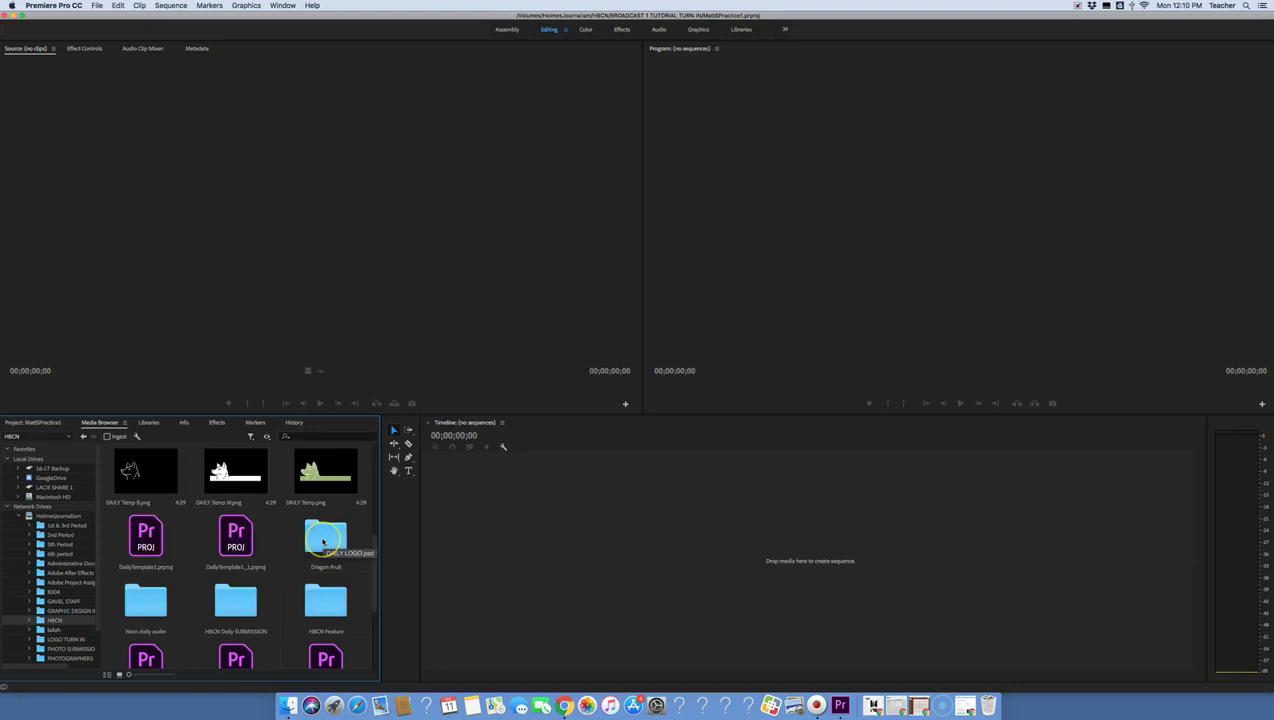
pyautogui.scroll(-2, 323, 542)
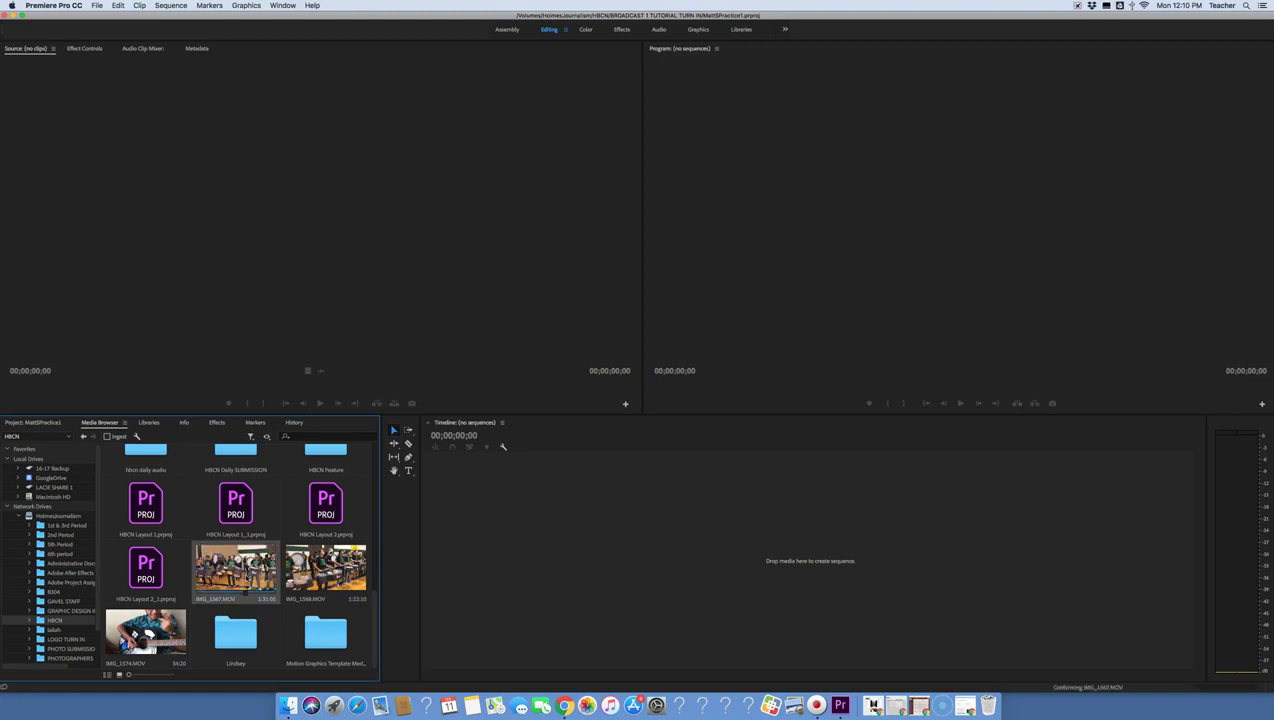
pyautogui.click(243, 573)
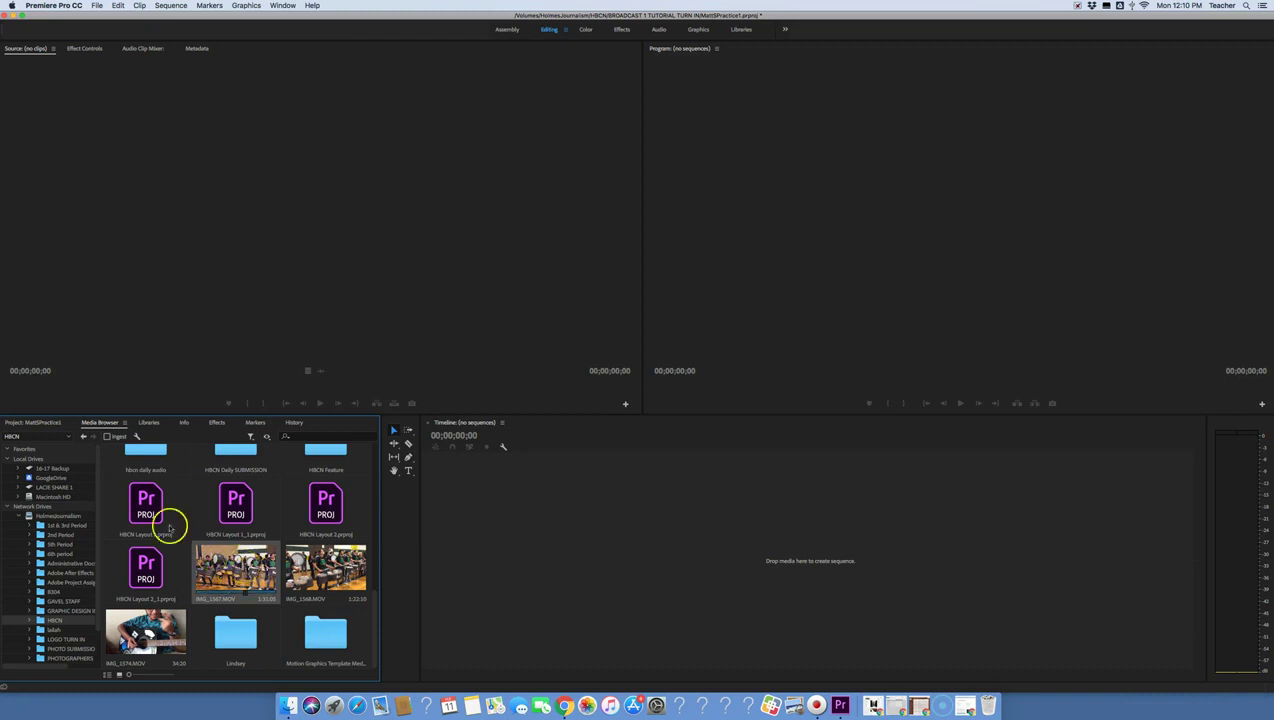
# Step: Load IMG_1567.MOV into the Source Monitor, mute the computer's sound and mark the clip's In point at 00:00:20:16
pyautogui.doubleClick(241, 558)
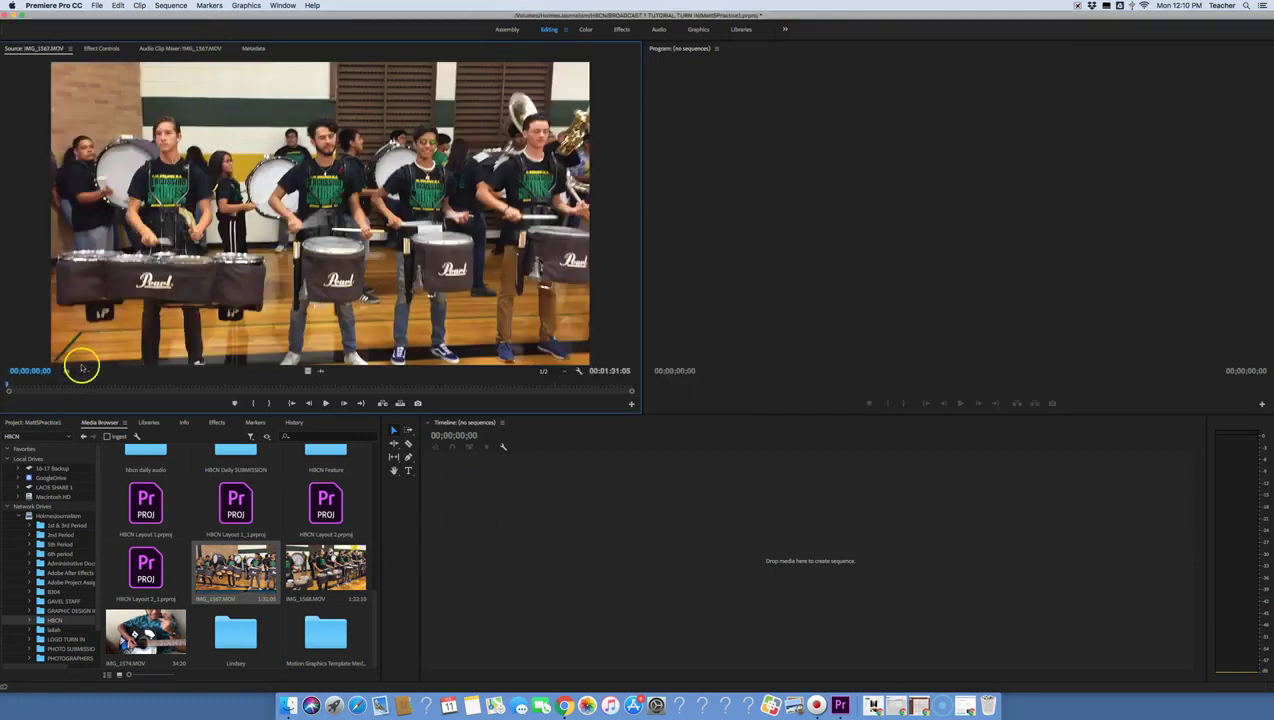
pyautogui.moveTo(11, 388); pyautogui.dragTo(229, 385)
pyautogui.press('XF86AudioMute')
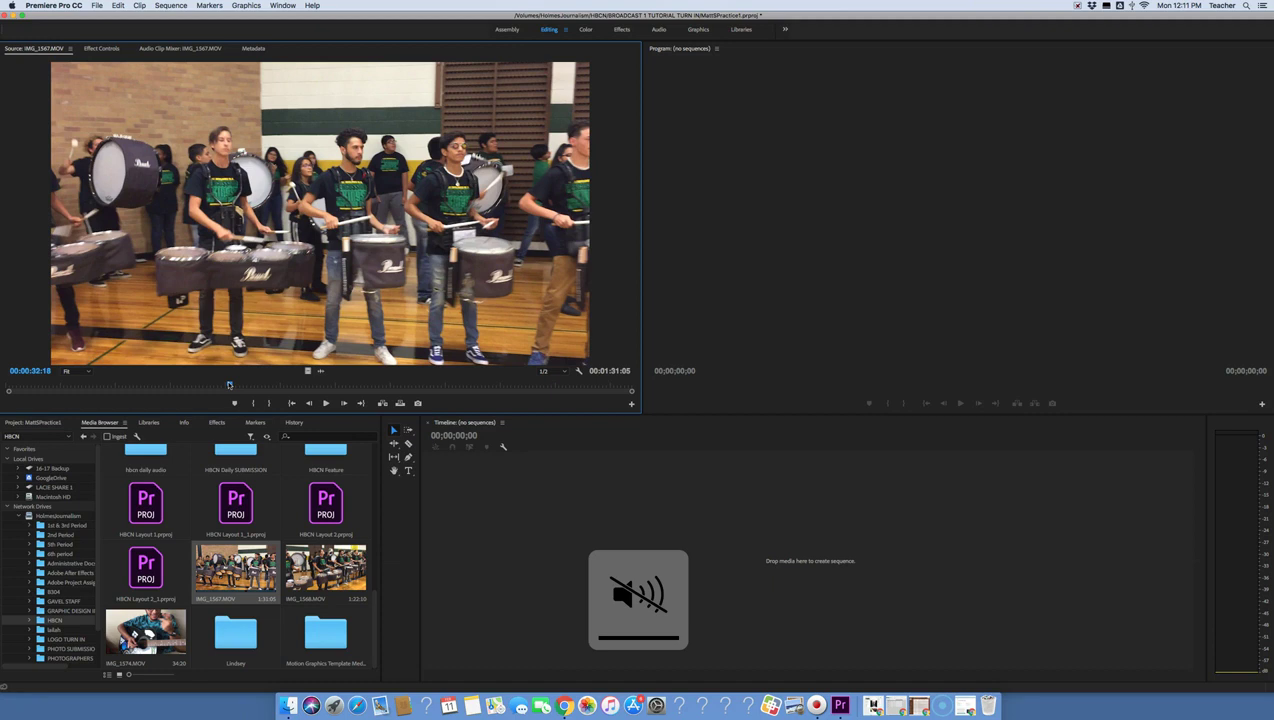
pyautogui.moveTo(229, 385); pyautogui.dragTo(149, 388)
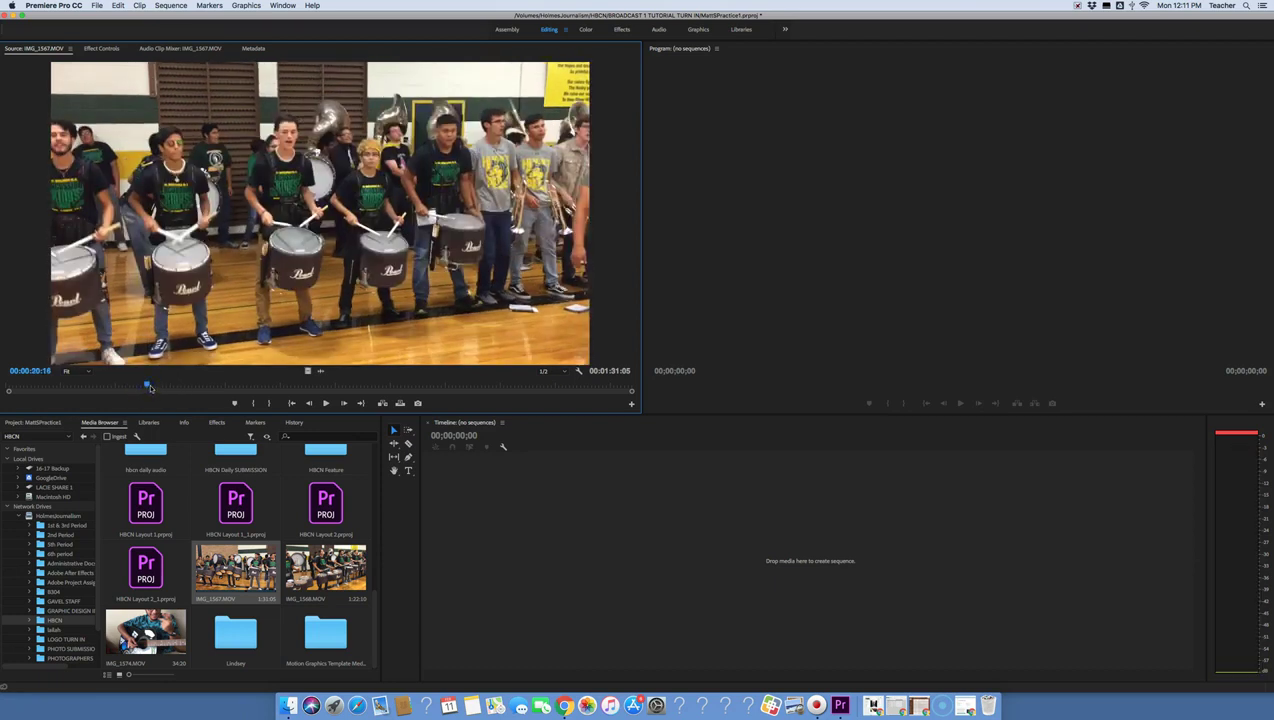
pyautogui.press('i')
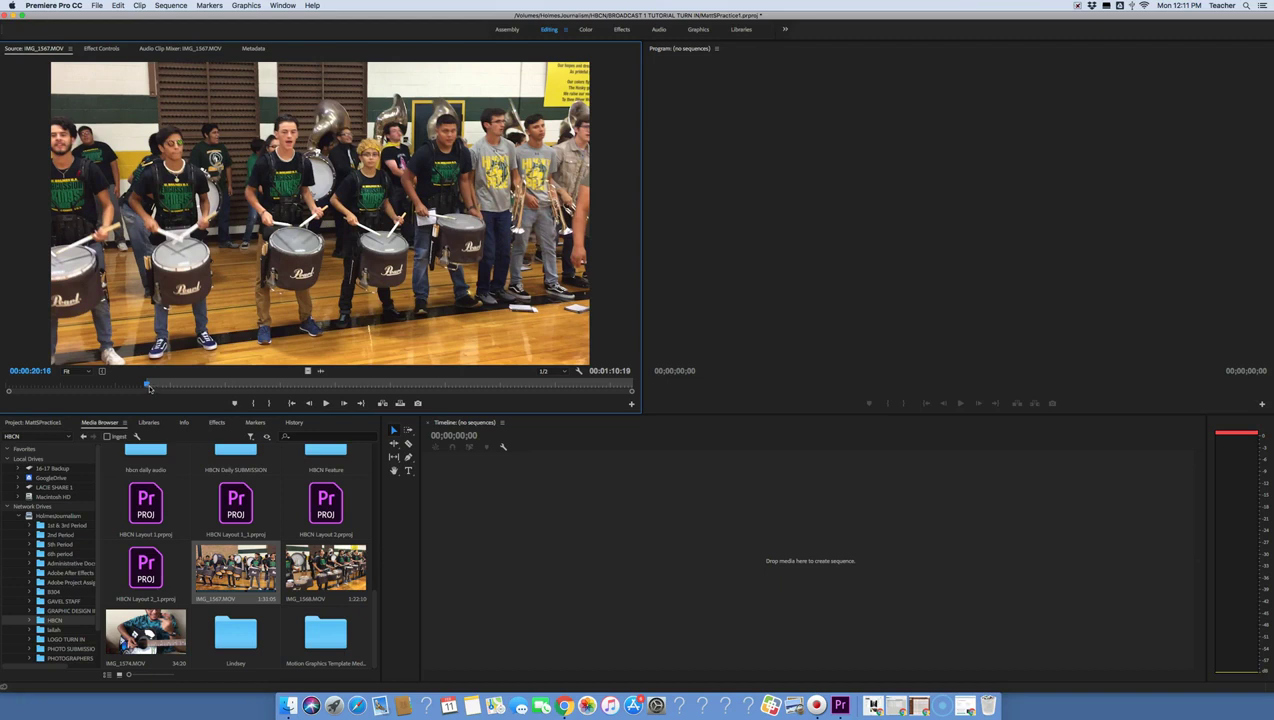
# Step: Mark the clip's Out point at 00:00:52:18 and place the marked range in the empty timeline to create a sequence
pyautogui.moveTo(147, 385); pyautogui.dragTo(367, 398)
pyautogui.press('o')
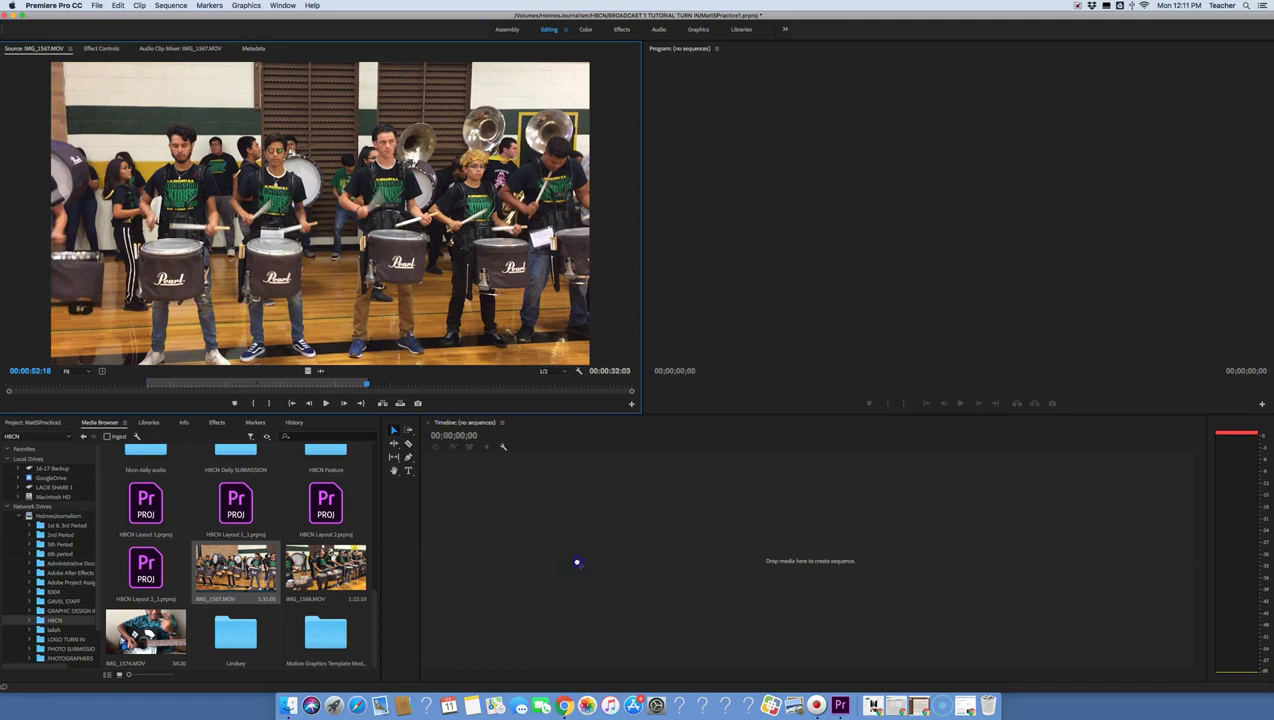
pyautogui.moveTo(569, 555); pyautogui.dragTo(569, 555)
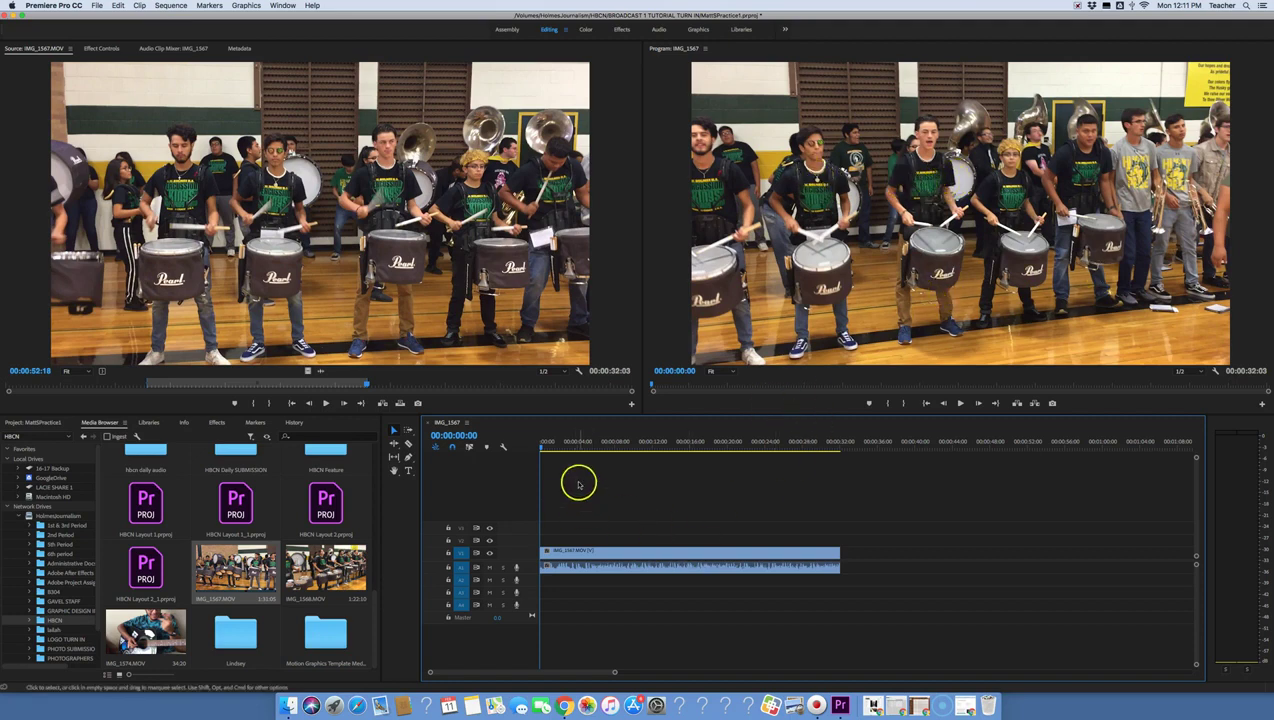
# Step: Scrub through the new sequence to about 00:00:21:00 and return the playhead to its start
pyautogui.moveTo(583, 458); pyautogui.dragTo(765, 468)
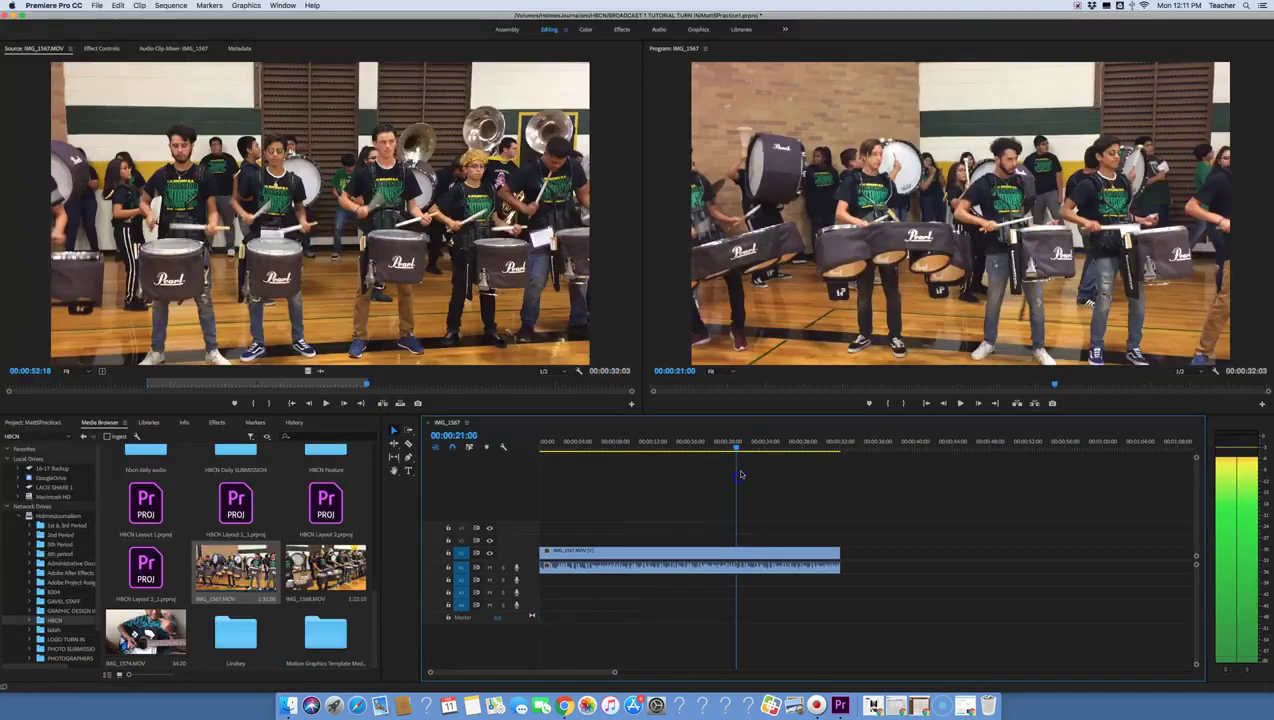
pyautogui.click(847, 372)
pyautogui.click(297, 625)
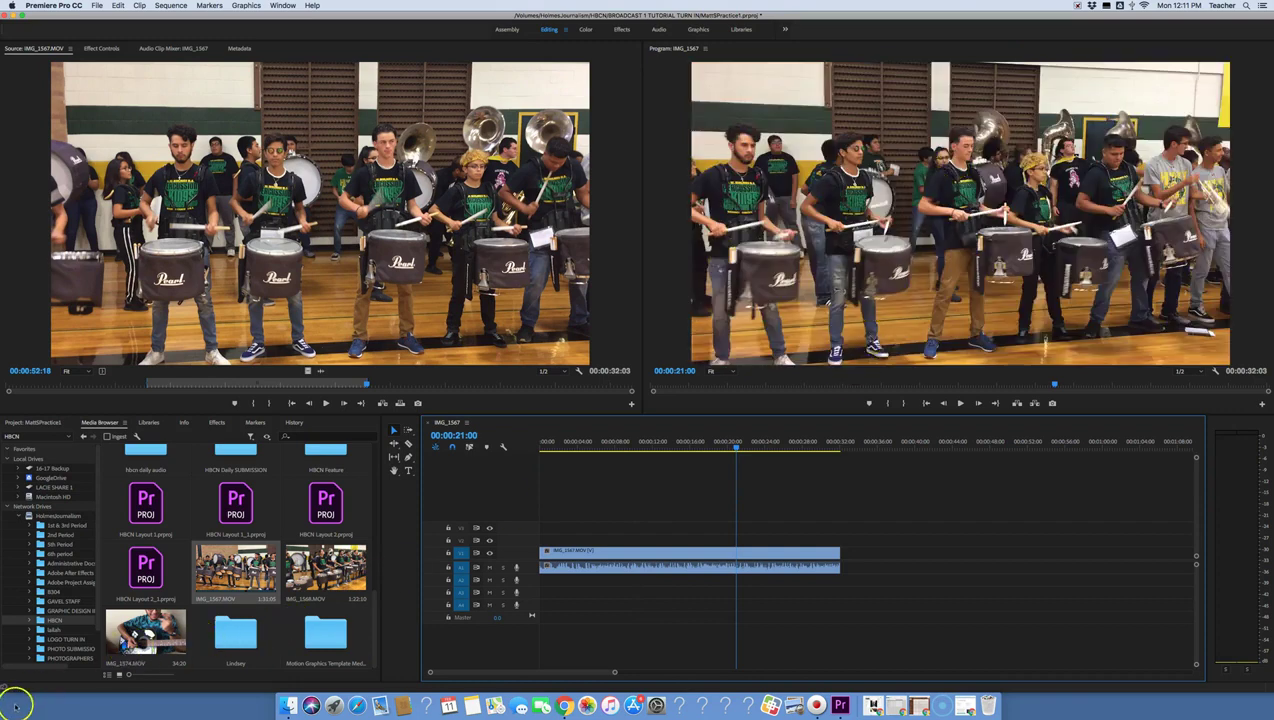
pyautogui.moveTo(734, 448); pyautogui.dragTo(541, 448)
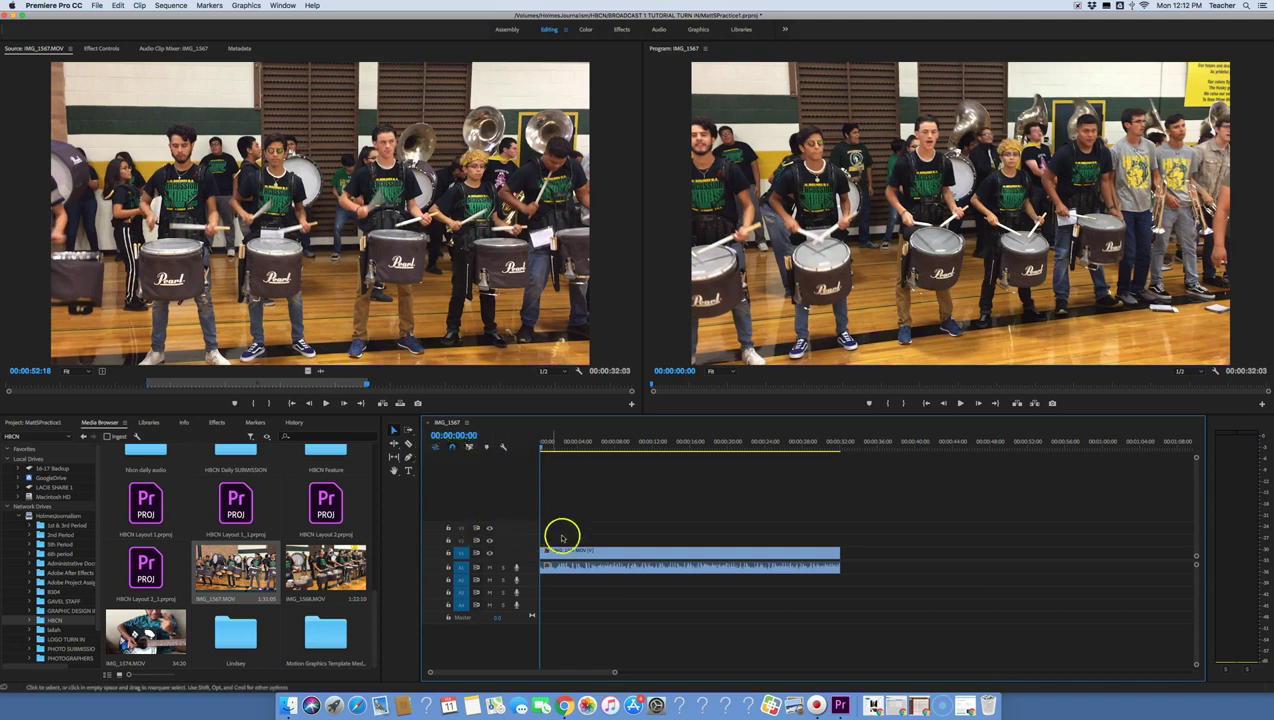
# Step: Move the video portion of the clip up to track V3 and turn off that track's output
pyautogui.moveTo(572, 556); pyautogui.dragTo(577, 528)
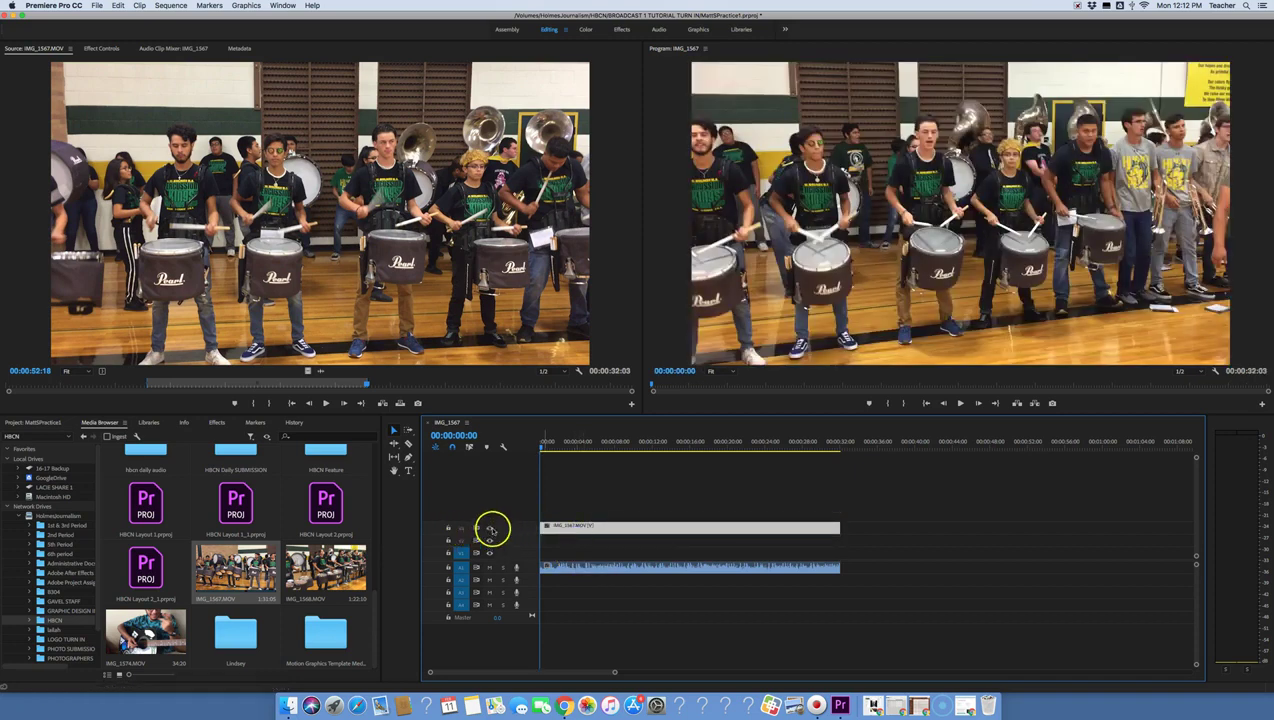
pyautogui.click(490, 528)
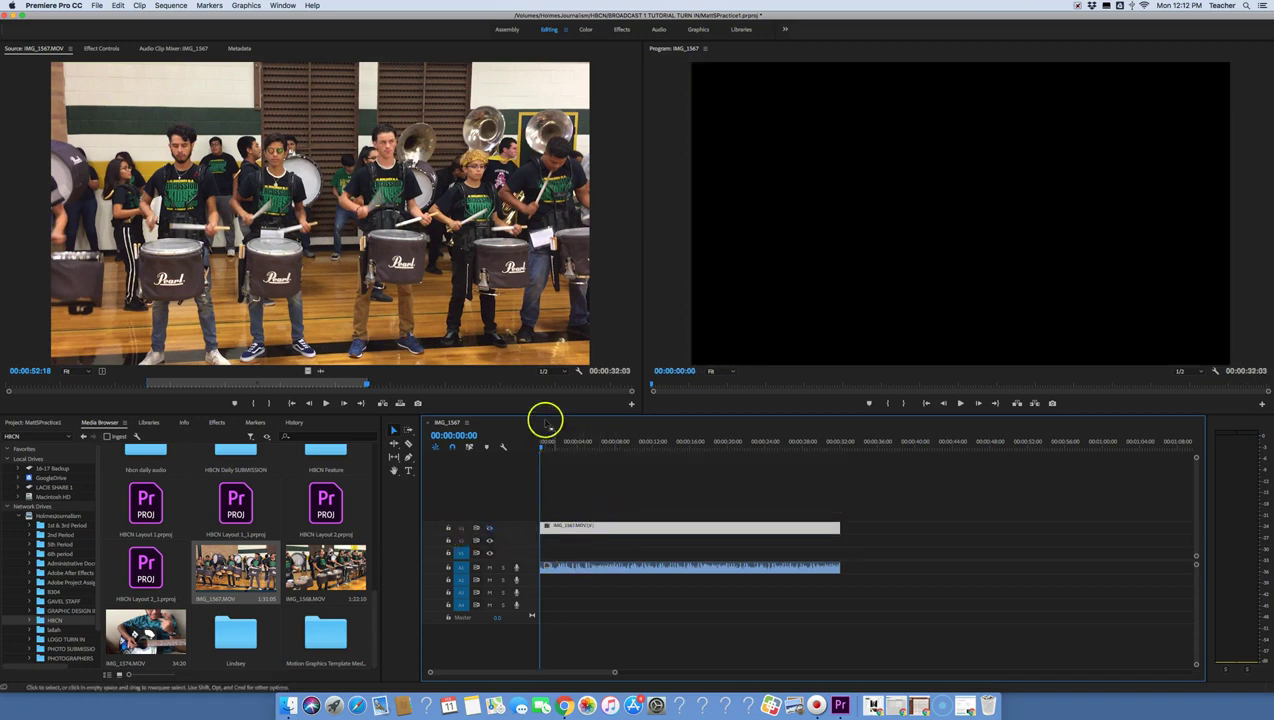
pyautogui.moveTo(545, 446); pyautogui.dragTo(657, 446)
pyautogui.moveTo(650, 305); pyautogui.dragTo(507, 330)
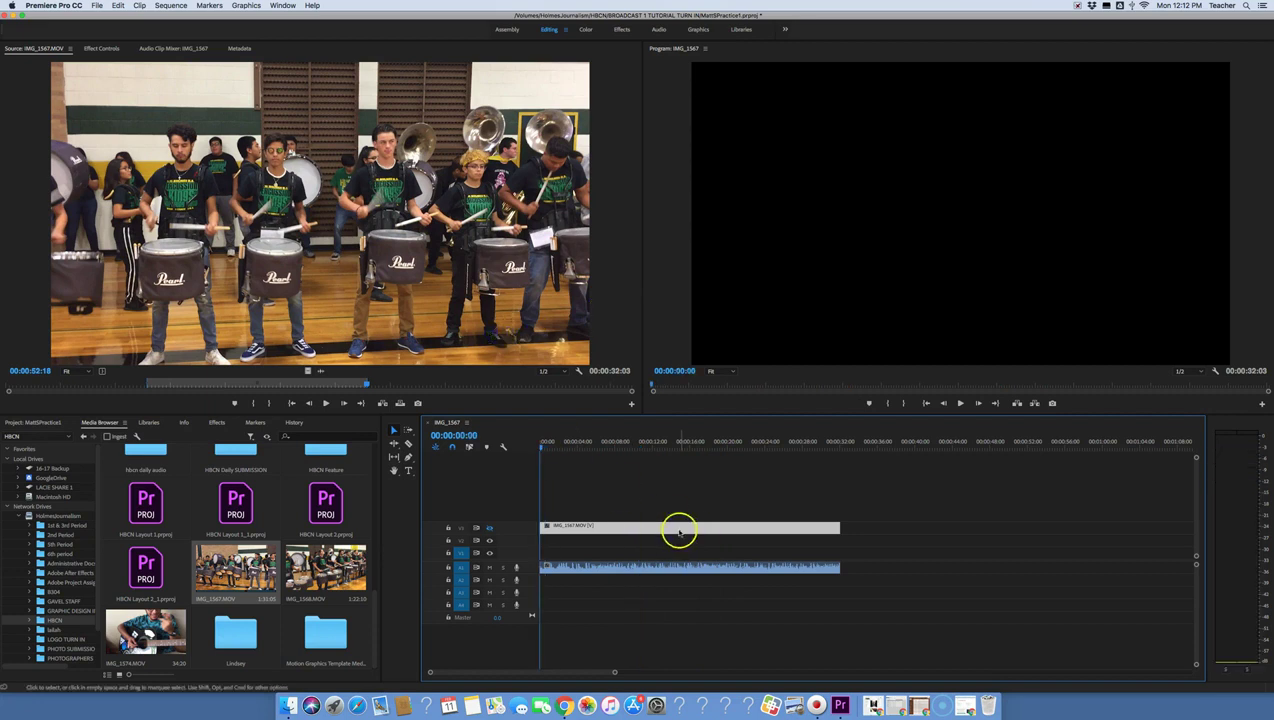
# Step: Move the video portion down to track V2, mute audio track A1, scrub to 00:00:19:03 and return to the start
pyautogui.moveTo(680, 528); pyautogui.dragTo(680, 541)
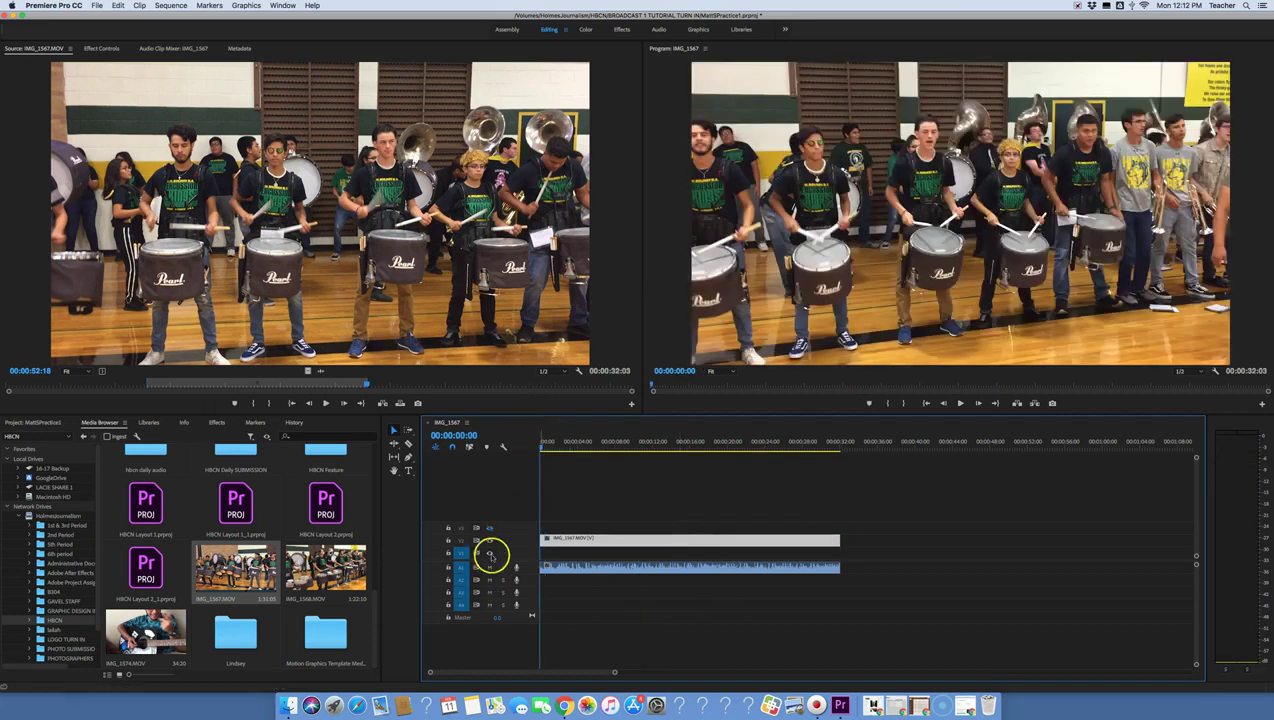
pyautogui.moveTo(543, 443)
pyautogui.mouseDown()
pyautogui.moveTo(637, 427)
pyautogui.moveTo(869, 443)
pyautogui.moveTo(540, 443)
pyautogui.mouseUp()
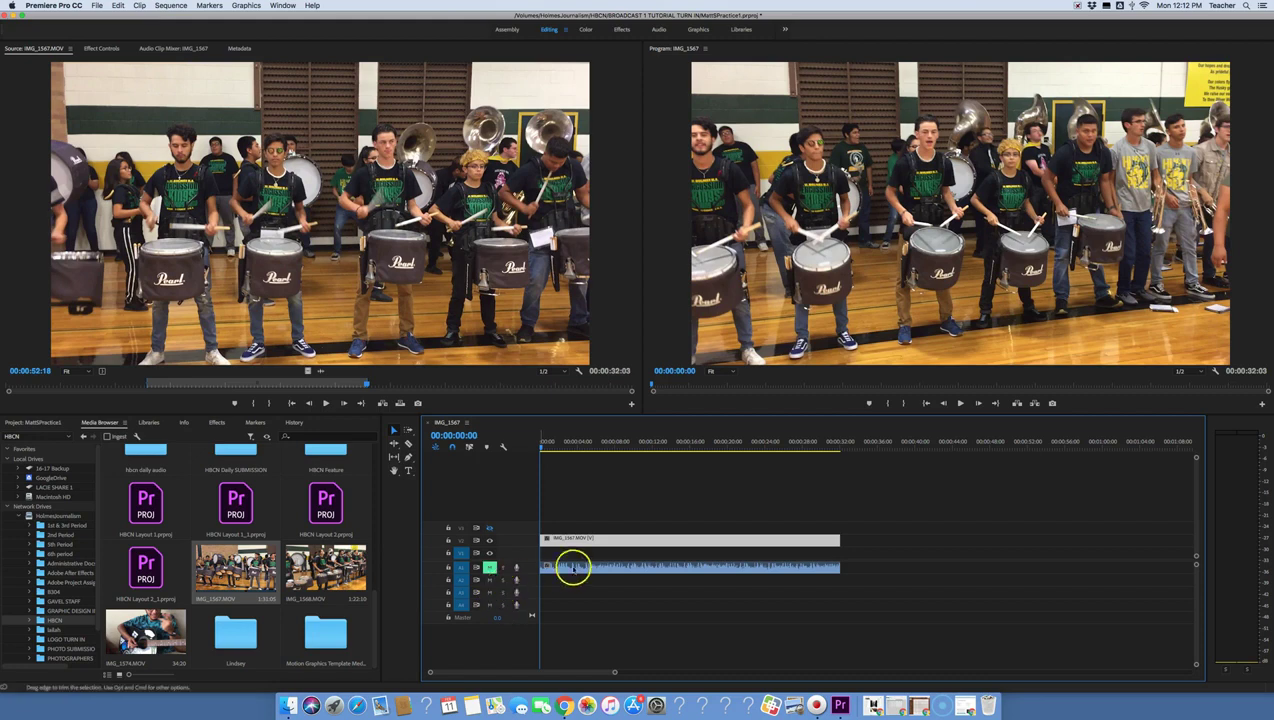
pyautogui.moveTo(549, 443); pyautogui.dragTo(719, 500)
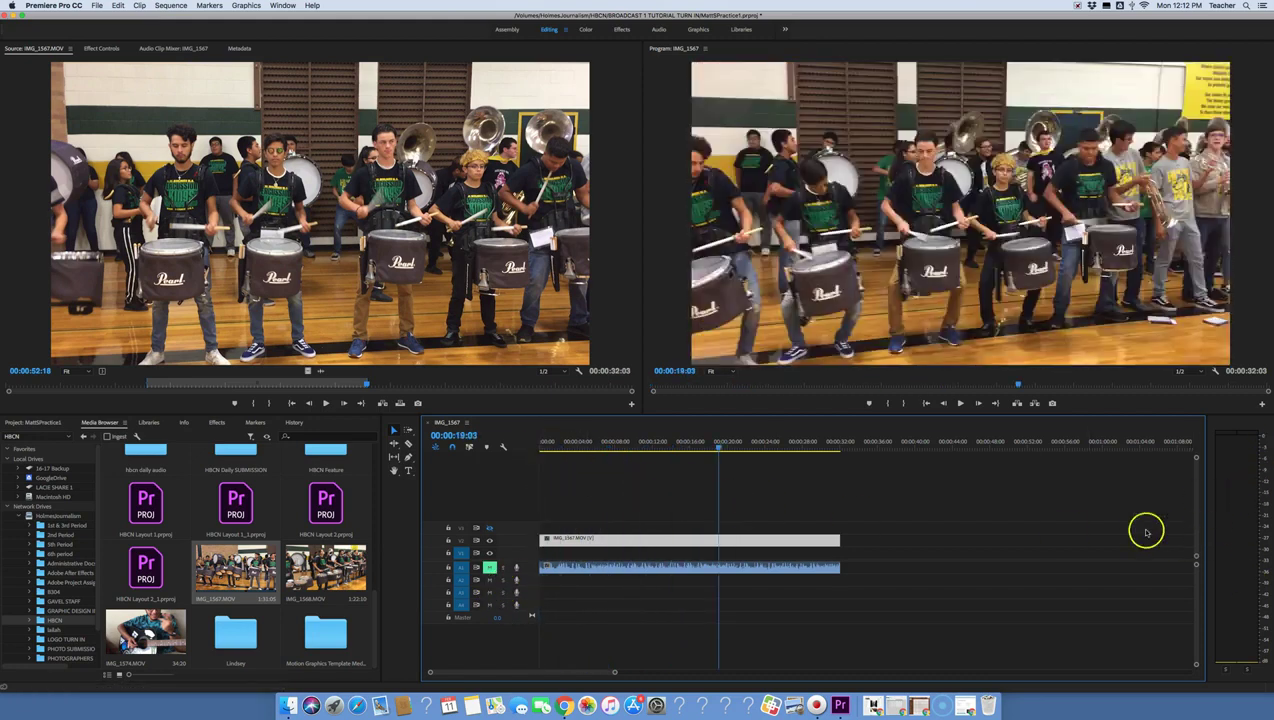
pyautogui.moveTo(716, 442); pyautogui.dragTo(473, 462)
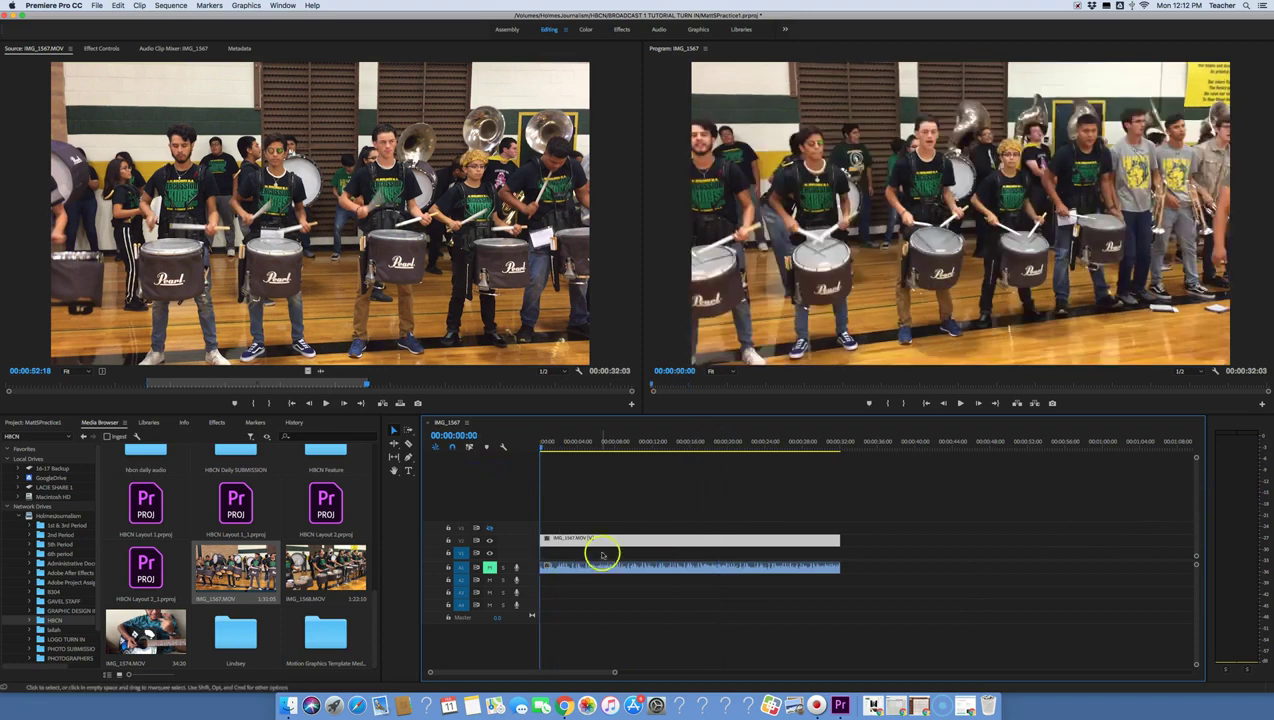
# Step: Move the video portion back to track V1, turn on track V3's output and unmute audio track A1
pyautogui.moveTo(598, 541); pyautogui.dragTo(601, 552)
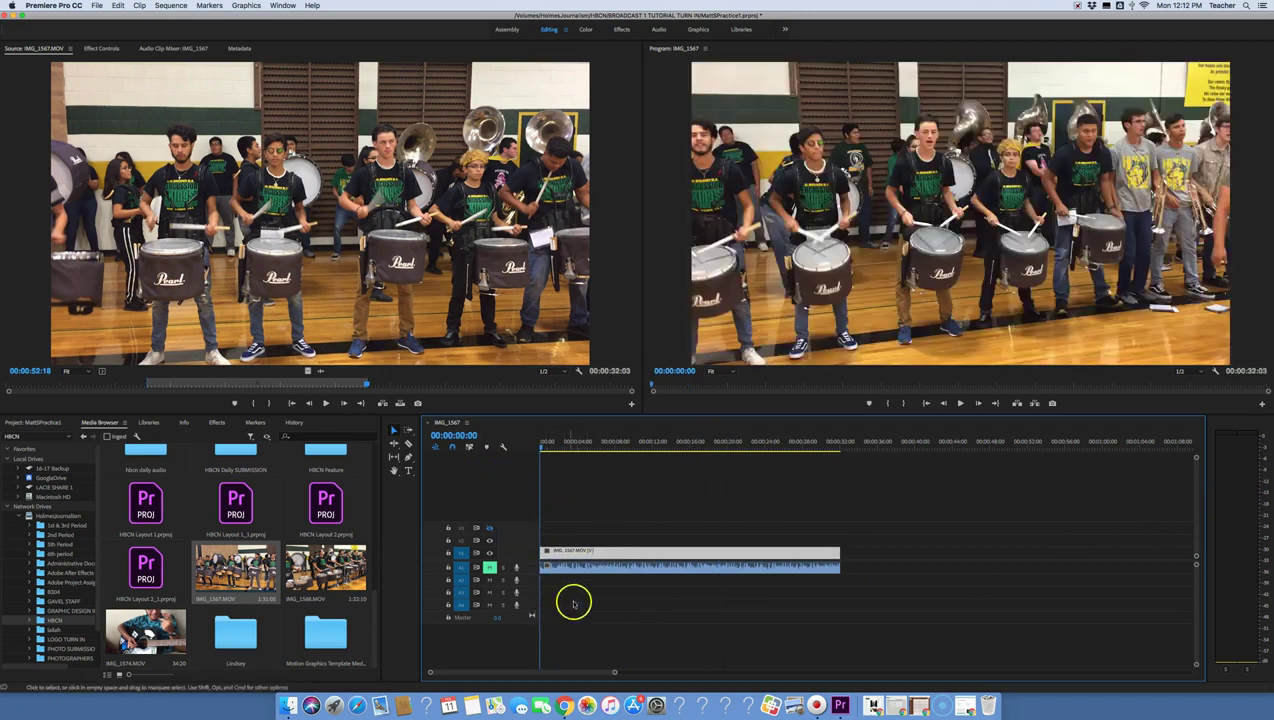
pyautogui.click(558, 567)
pyautogui.moveTo(568, 569)
pyautogui.mouseDown()
pyautogui.moveTo(569, 600)
pyautogui.moveTo(569, 572)
pyautogui.mouseUp()
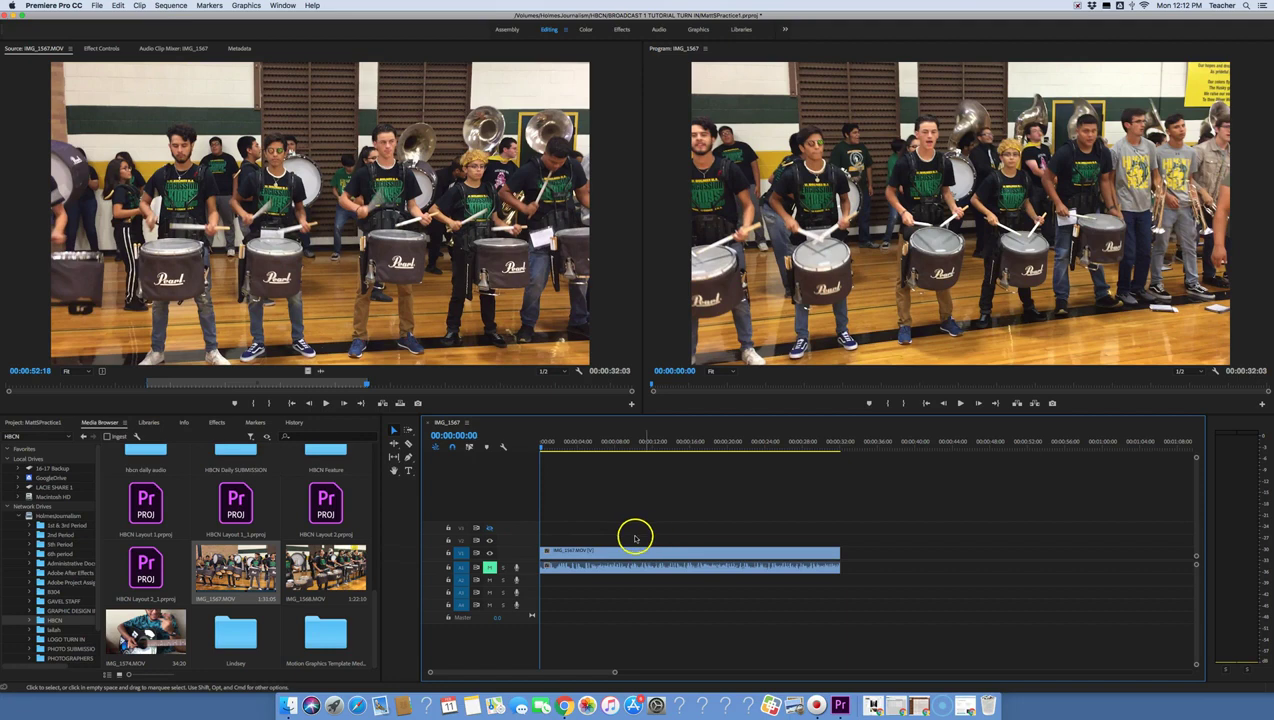
pyautogui.click(489, 528)
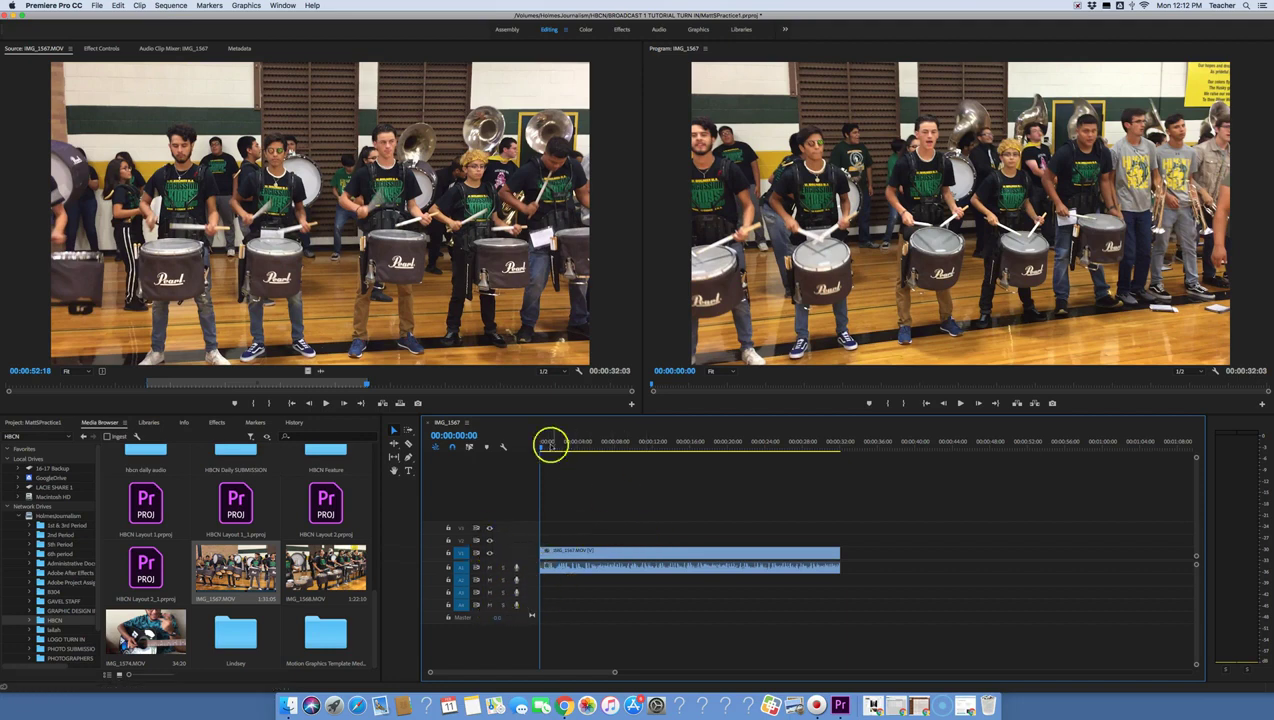
pyautogui.moveTo(547, 444); pyautogui.dragTo(483, 460)
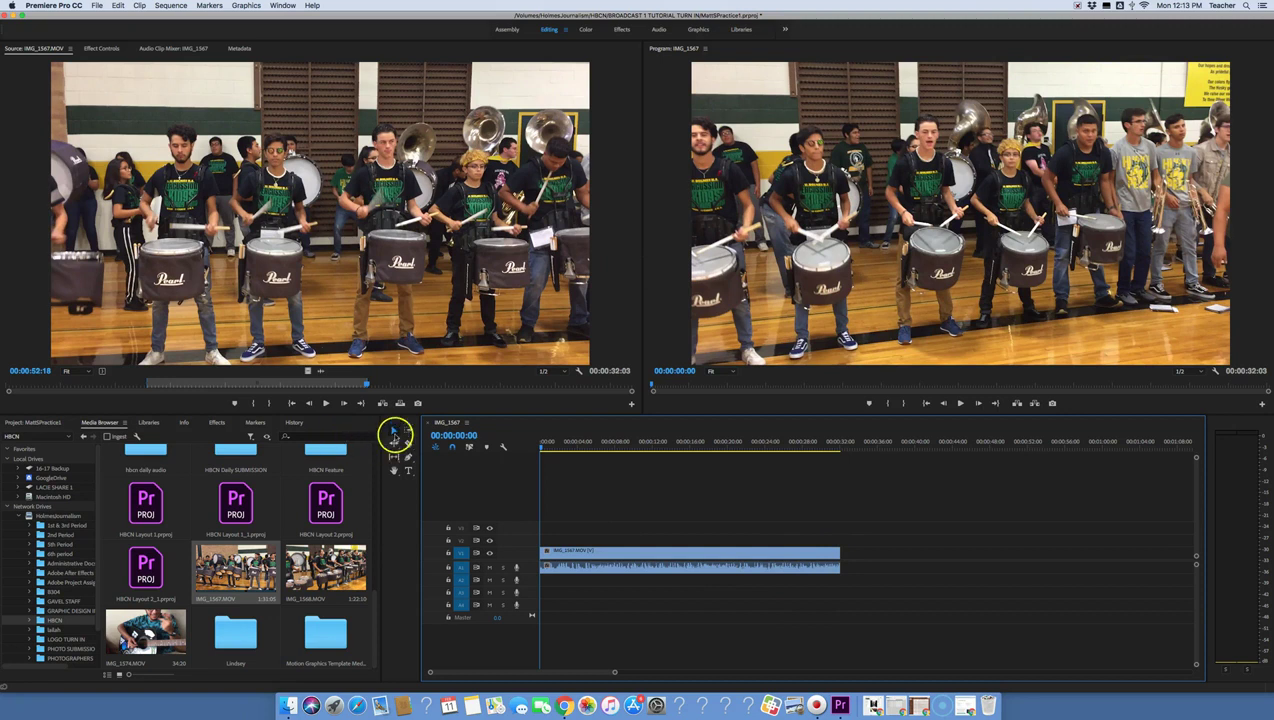
# Step: Try the Hand tool on the drumline picture in the Program Monitor and undo the resulting changes
pyautogui.click(394, 433)
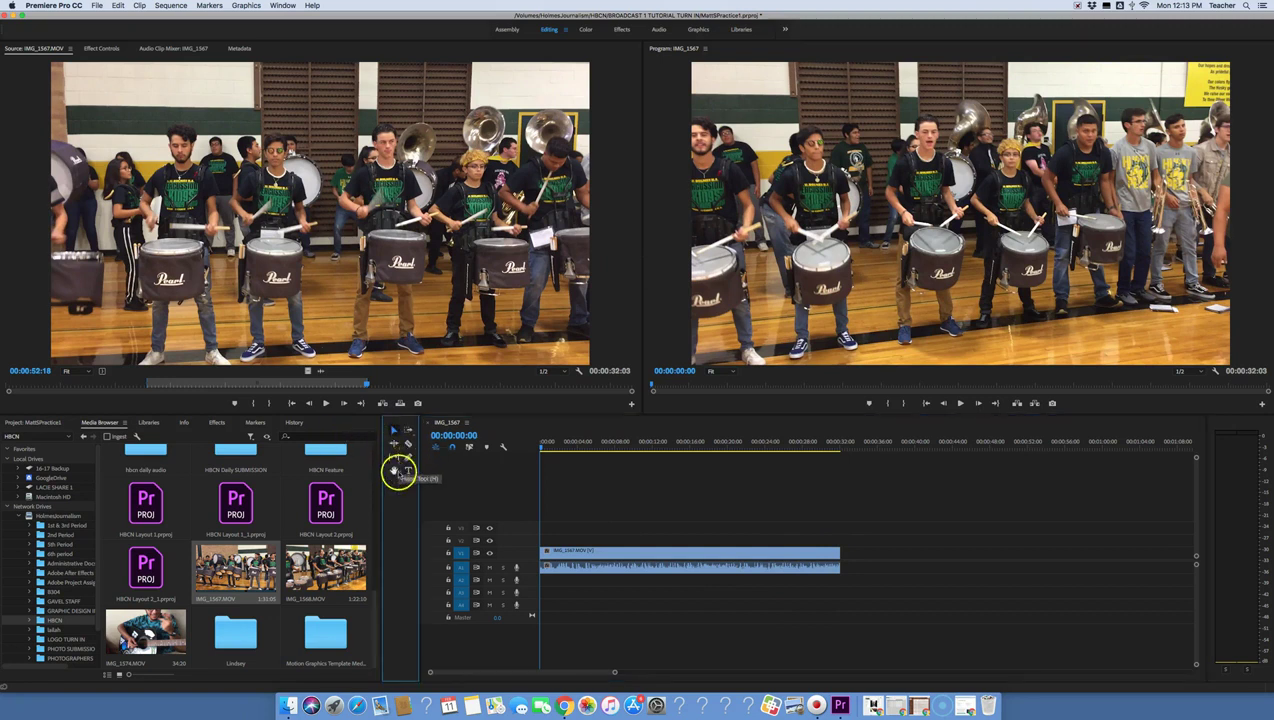
pyautogui.click(394, 470)
pyautogui.click(998, 236)
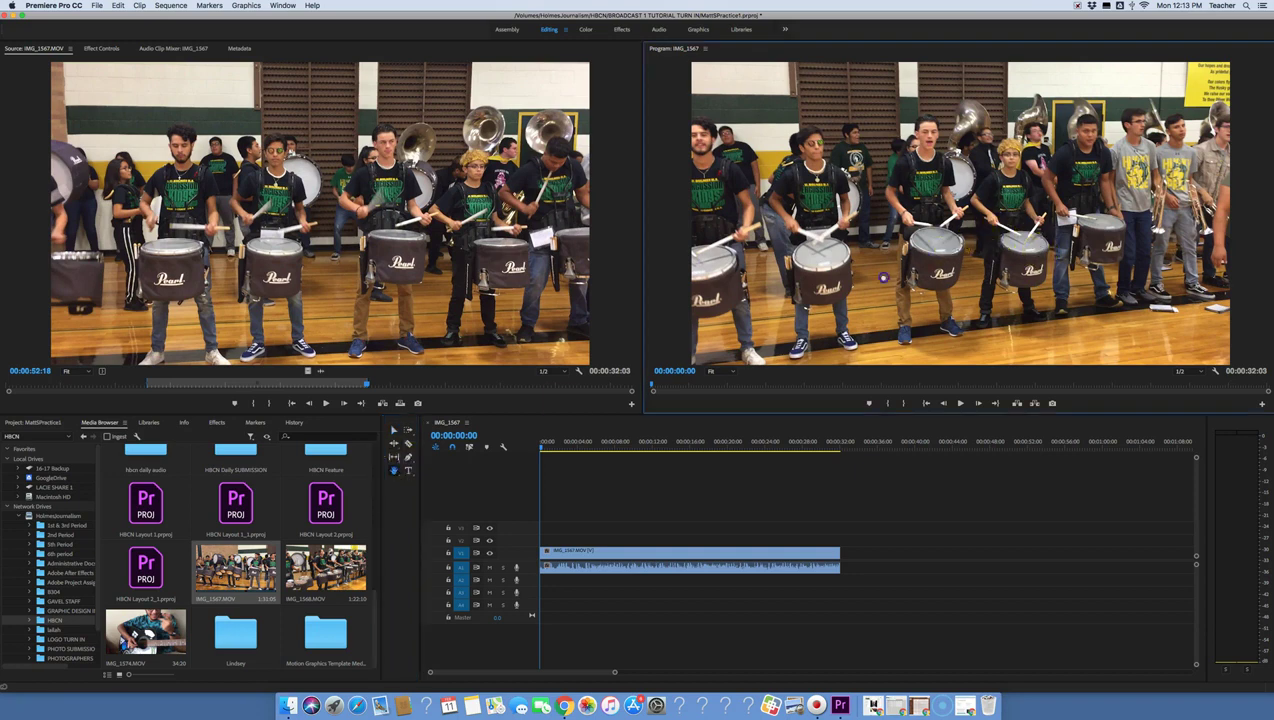
pyautogui.moveTo(907, 154); pyautogui.dragTo(1045, 213)
pyautogui.moveTo(942, 267); pyautogui.dragTo(1150, 283)
pyautogui.press('super+z')
pyautogui.press('super+z')
pyautogui.press('super+z')
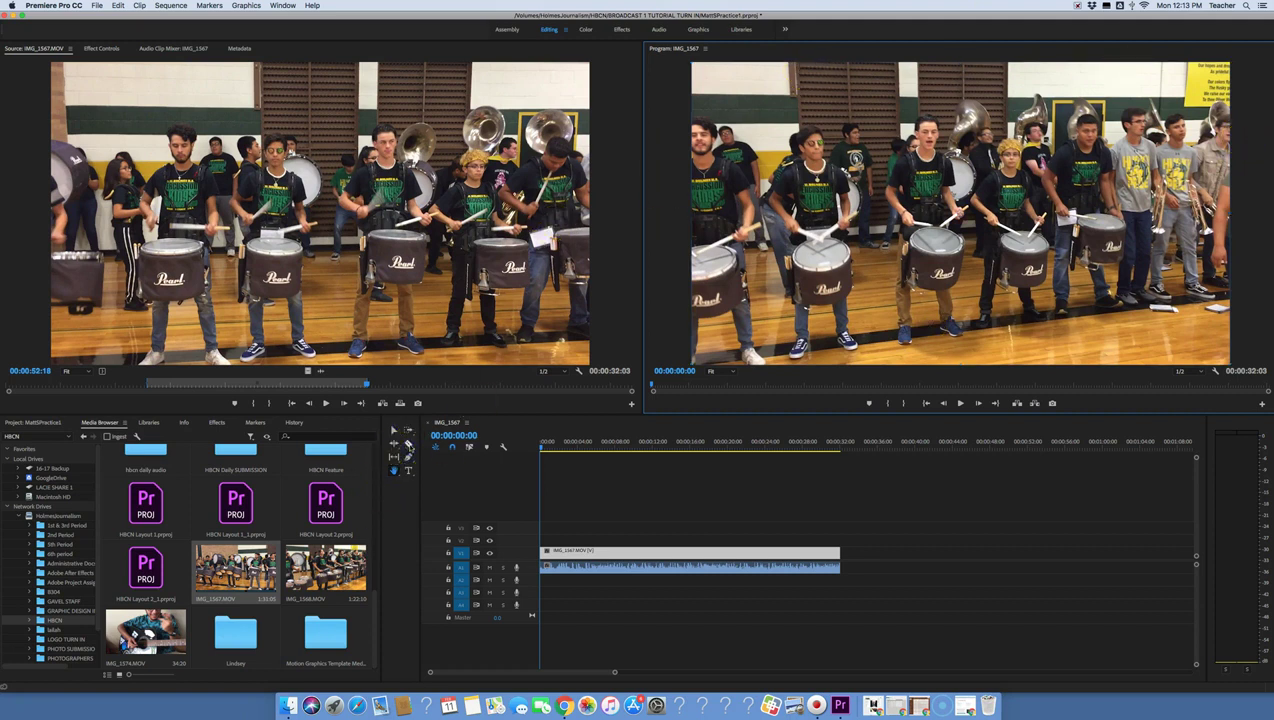
# Step: Split the timeline clip with the Razor tool at 00:00:31:01 and remove the short piece at its end
pyautogui.click(409, 443)
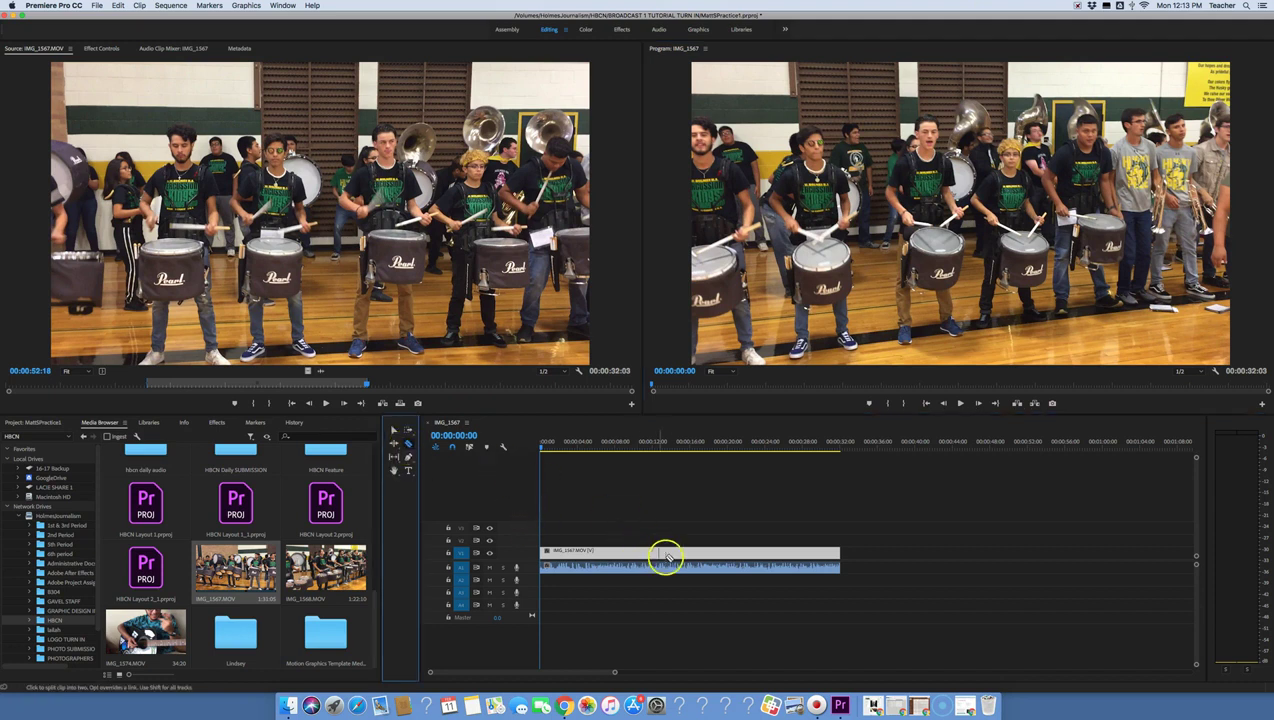
pyautogui.click(832, 552)
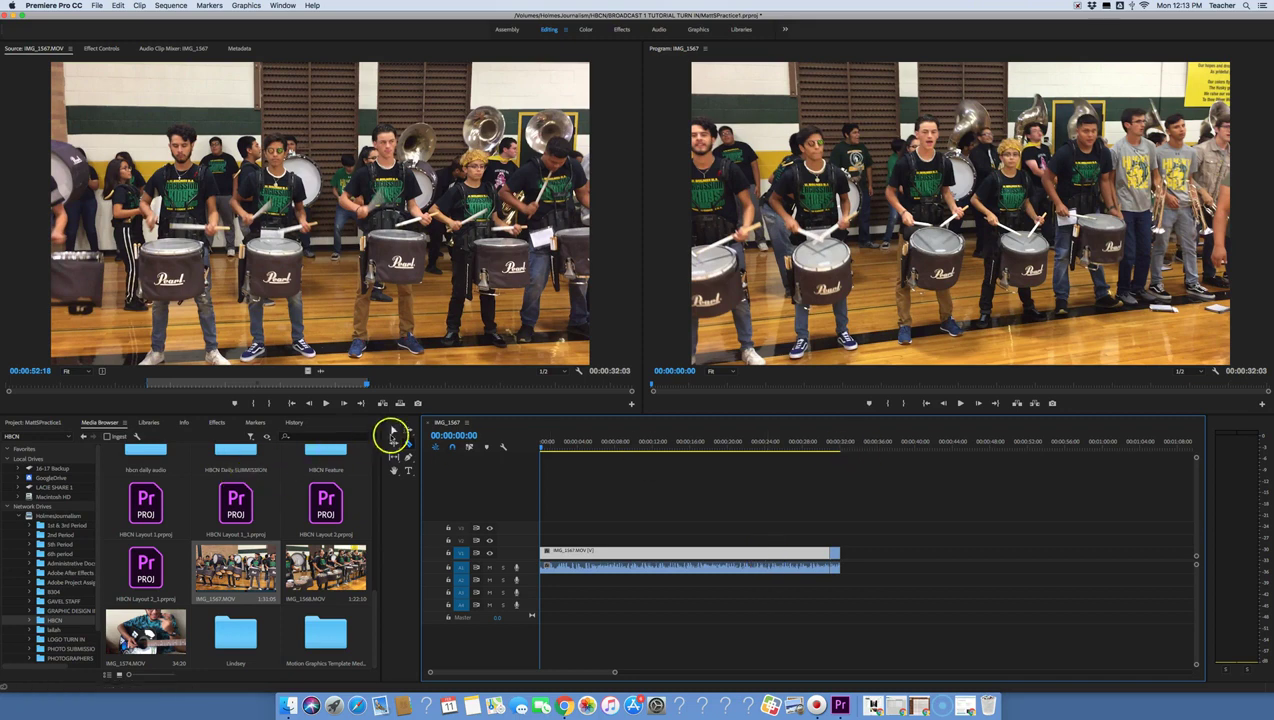
pyautogui.click(393, 430)
pyautogui.moveTo(832, 552); pyautogui.dragTo(895, 580)
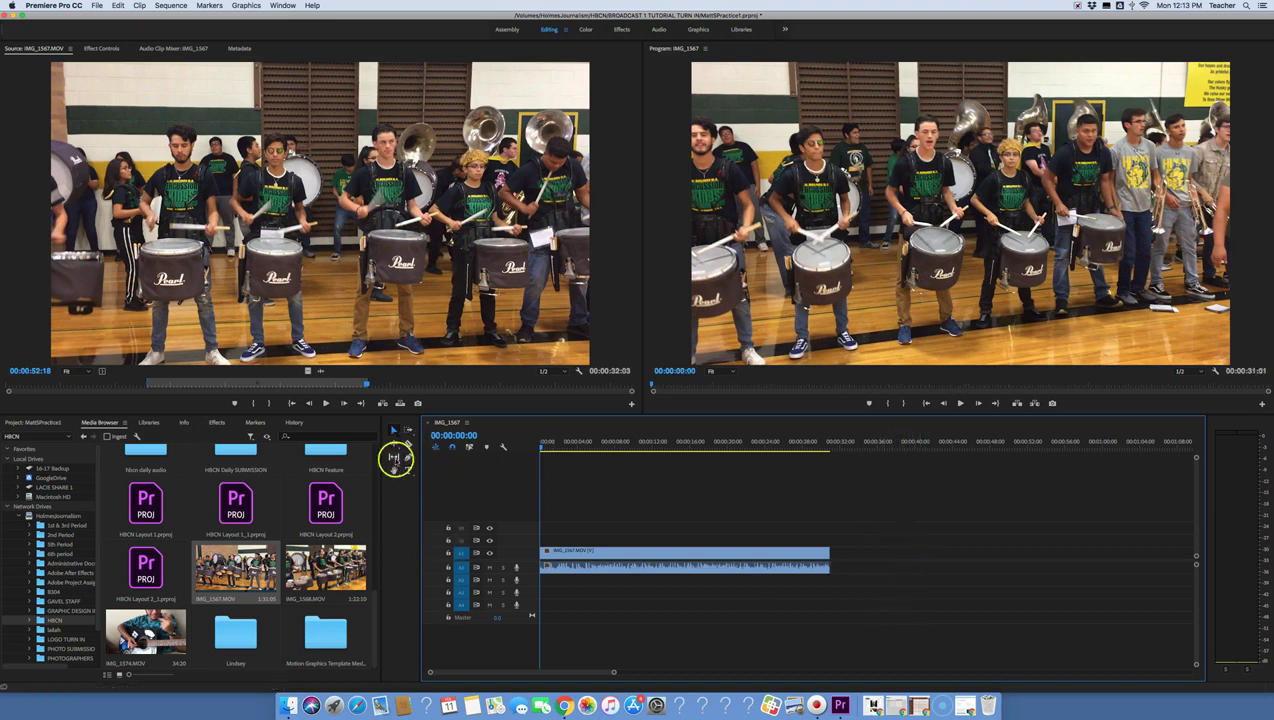
# Step: Review the variants of the Pen, Type and Hand tools and return to the Selection tool
pyautogui.click(394, 430)
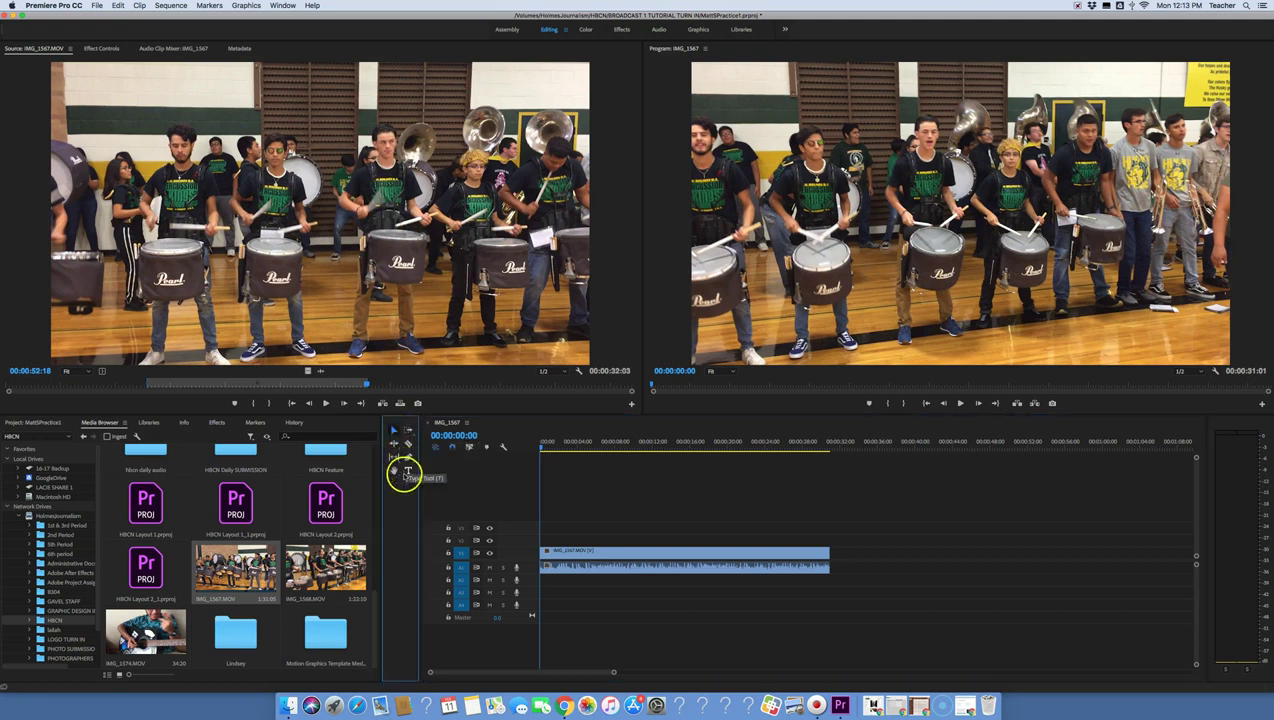
pyautogui.click(407, 457)
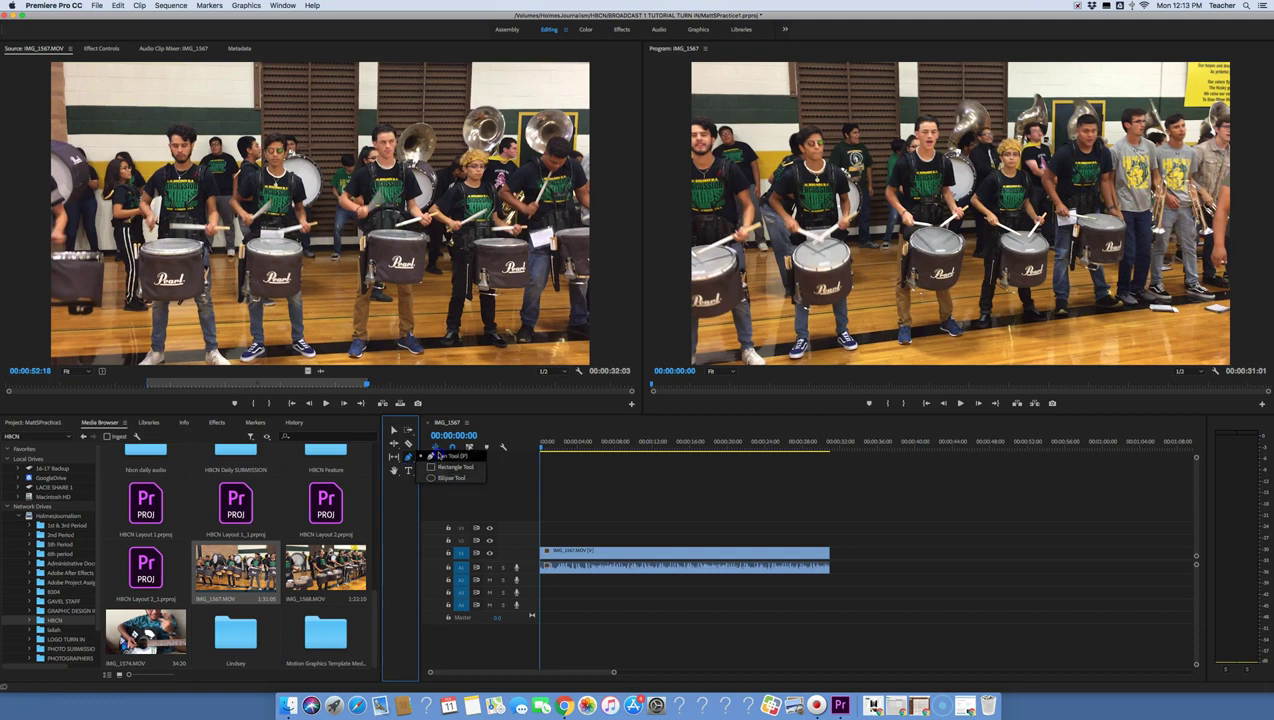
pyautogui.click(409, 469)
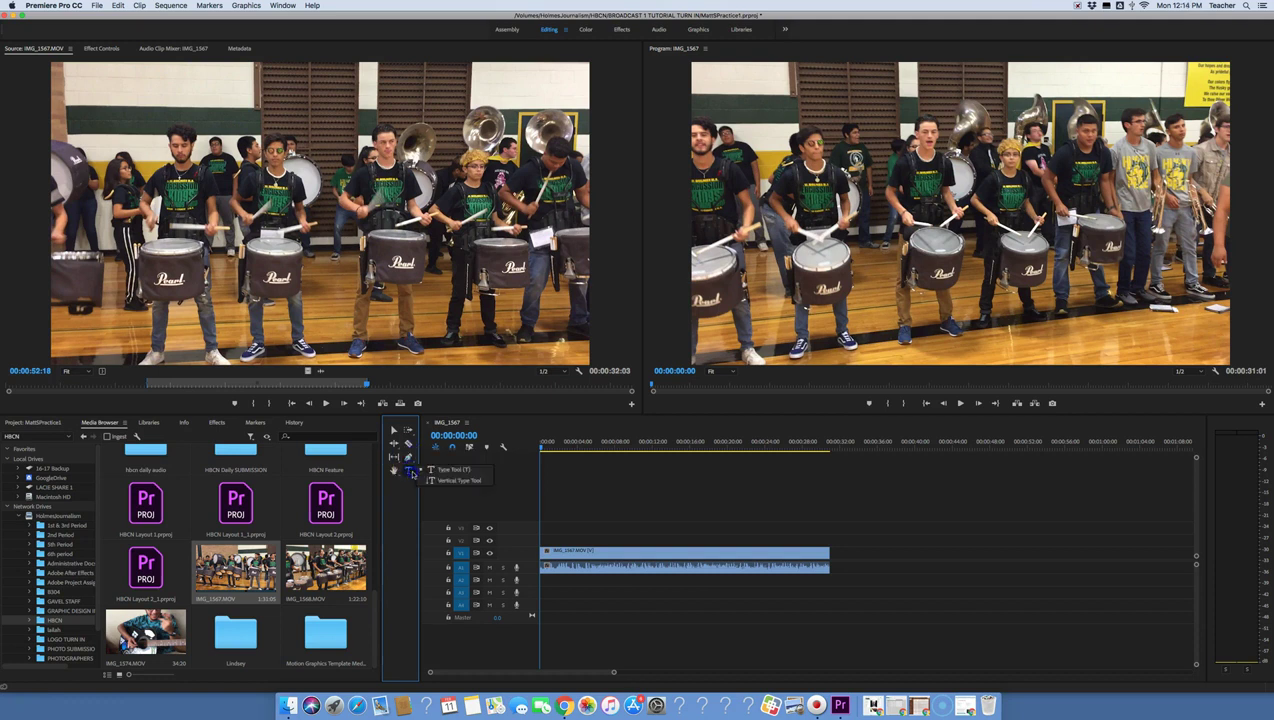
pyautogui.click(399, 503)
pyautogui.click(393, 471)
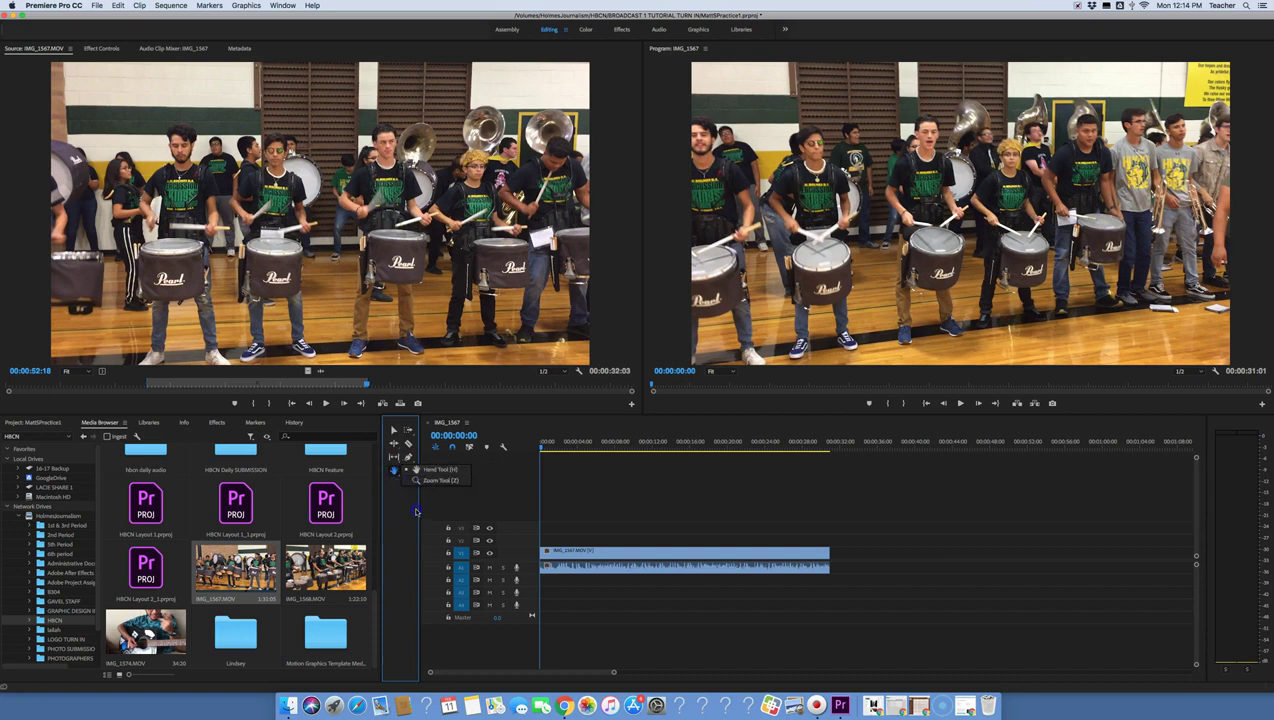
pyautogui.click(393, 429)
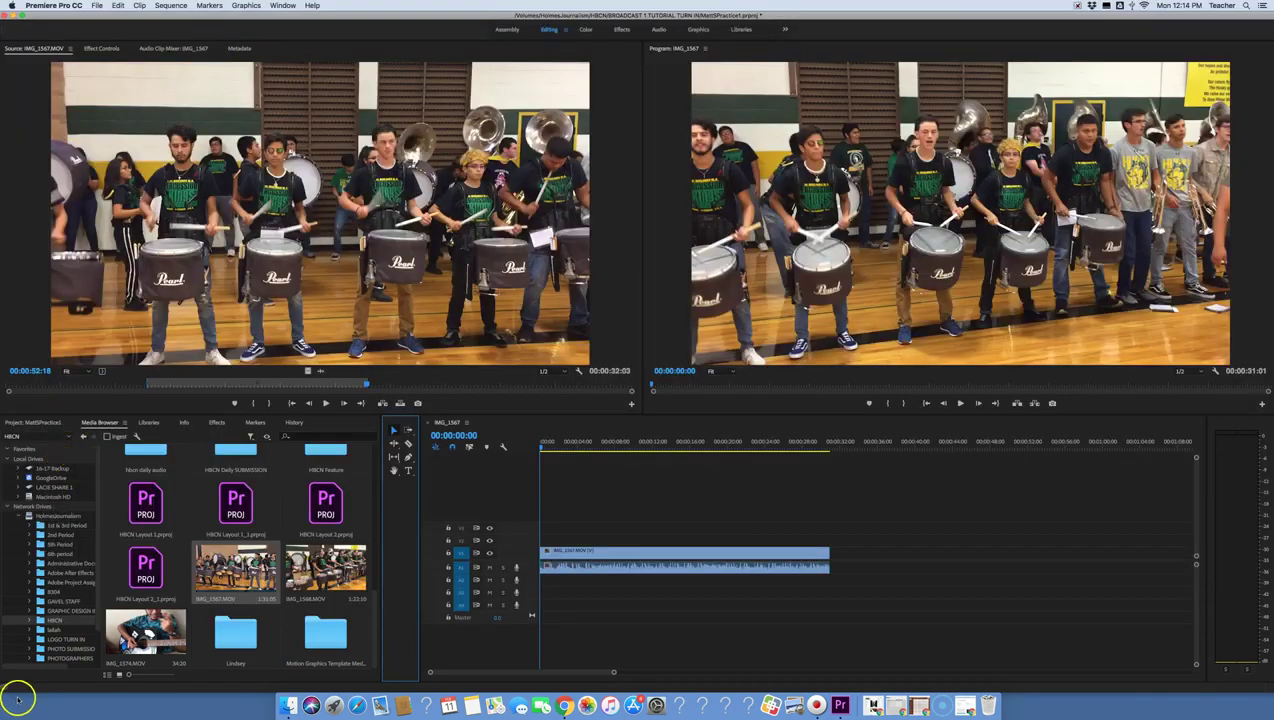
# Step: Load the timeline clip's audio and its video into the Source Monitor in turn, and scrub the sequence to 00:00:16:27
pyautogui.click(630, 598)
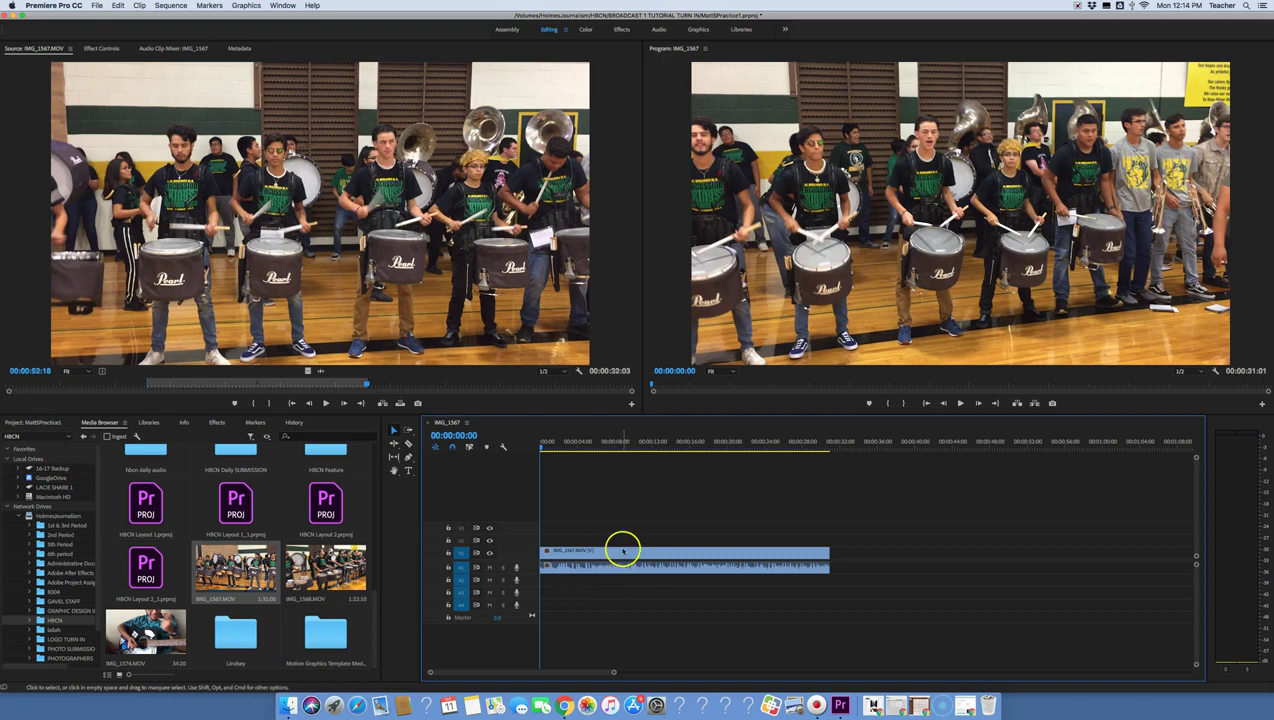
pyautogui.doubleClick(622, 550)
pyautogui.click(272, 237)
pyautogui.doubleClick(662, 568)
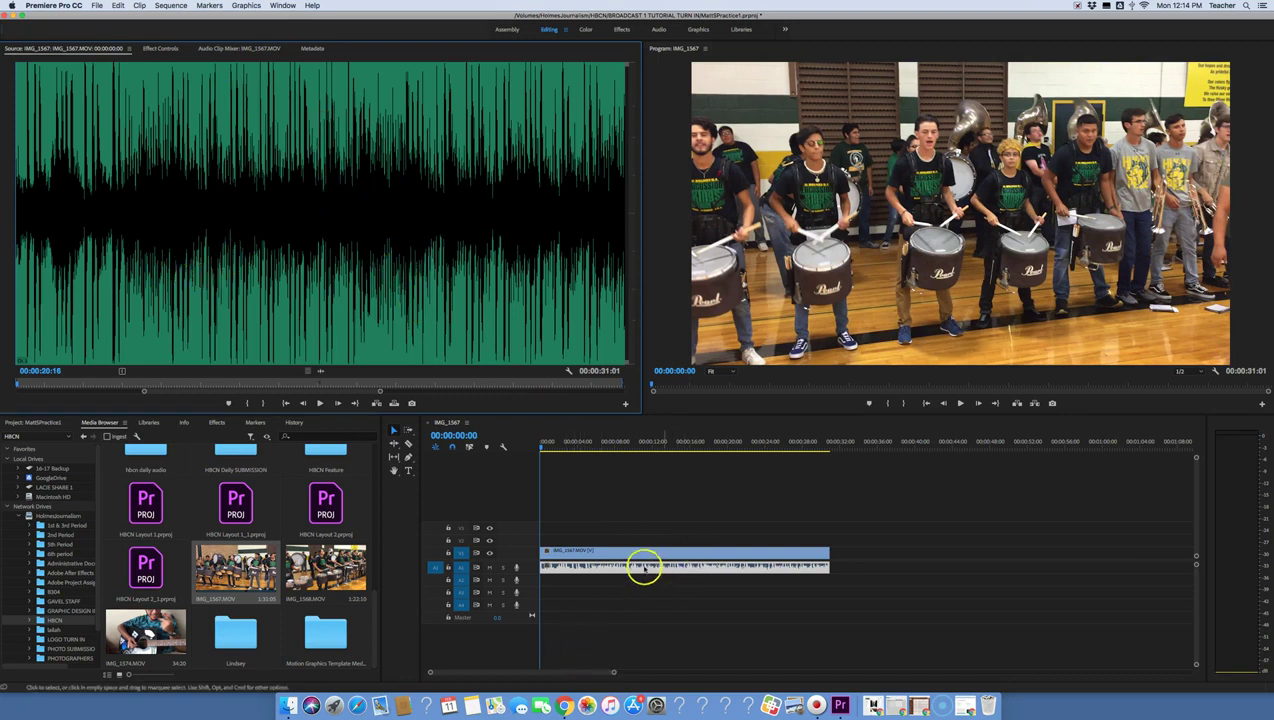
pyautogui.doubleClick(593, 551)
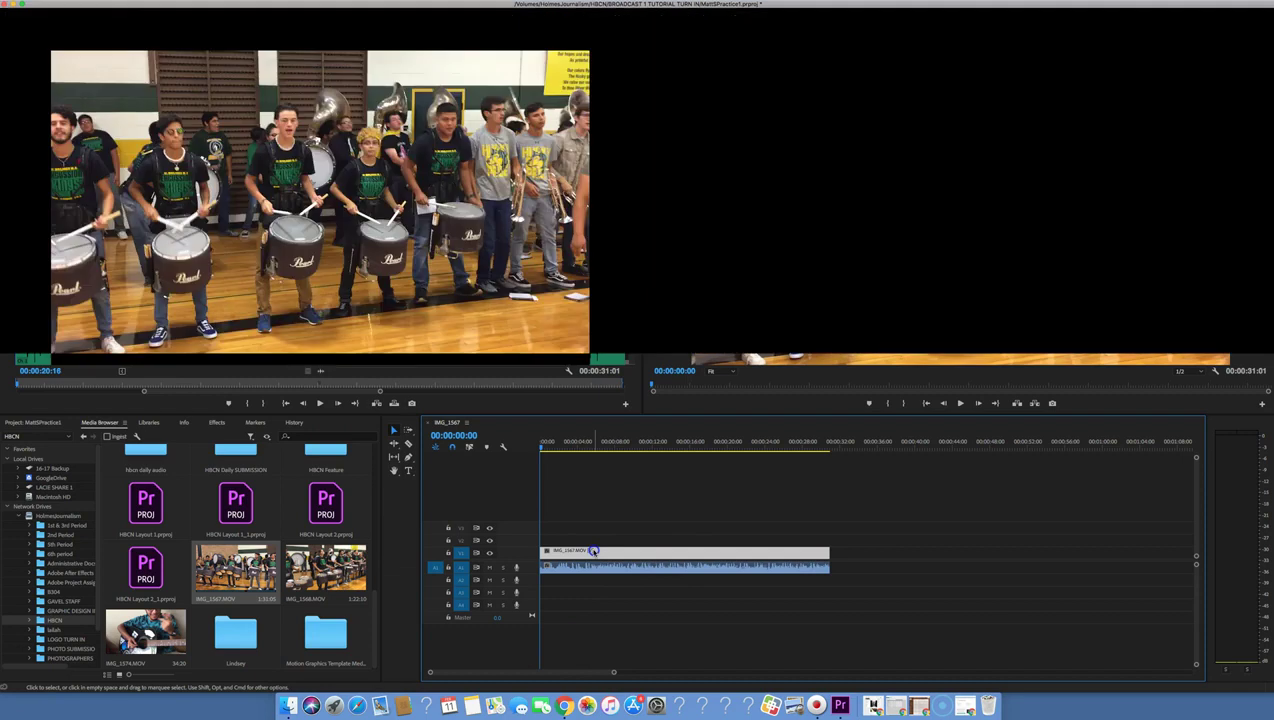
pyautogui.moveTo(540, 443); pyautogui.dragTo(697, 466)
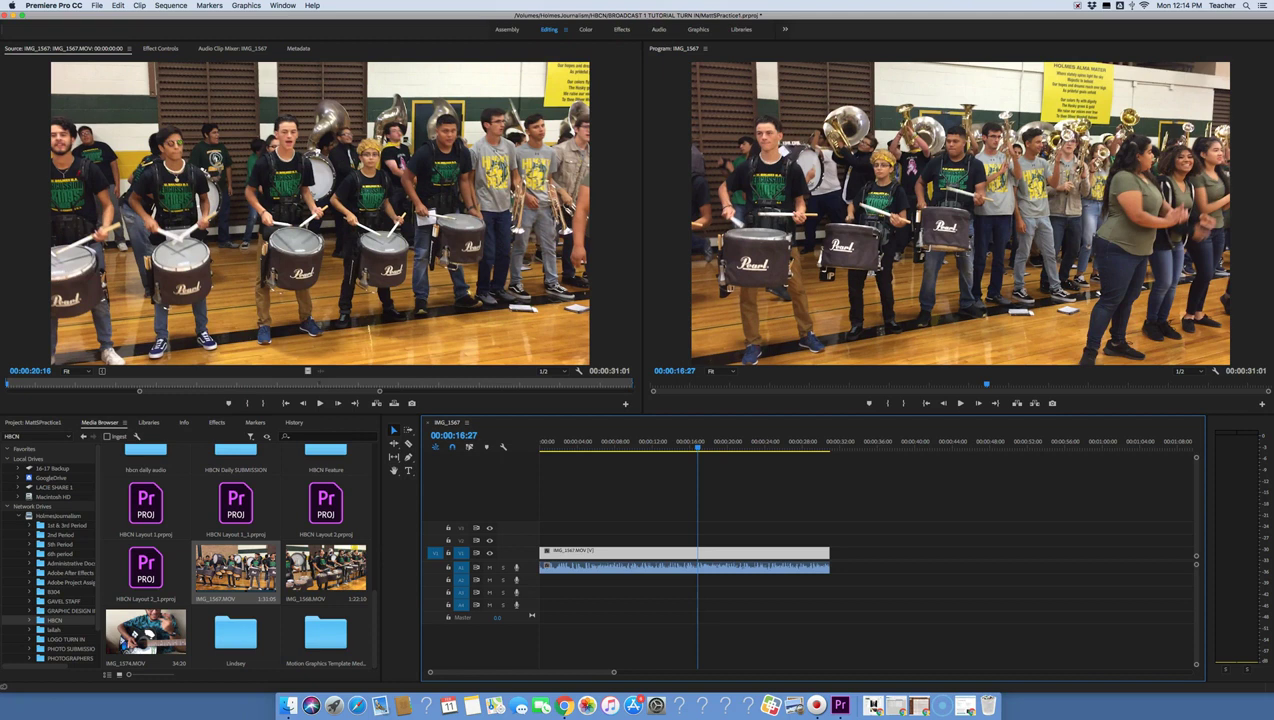
# Step: Load the guitar clip IMG_1574.MOV into the Source Monitor
pyautogui.click(167, 618)
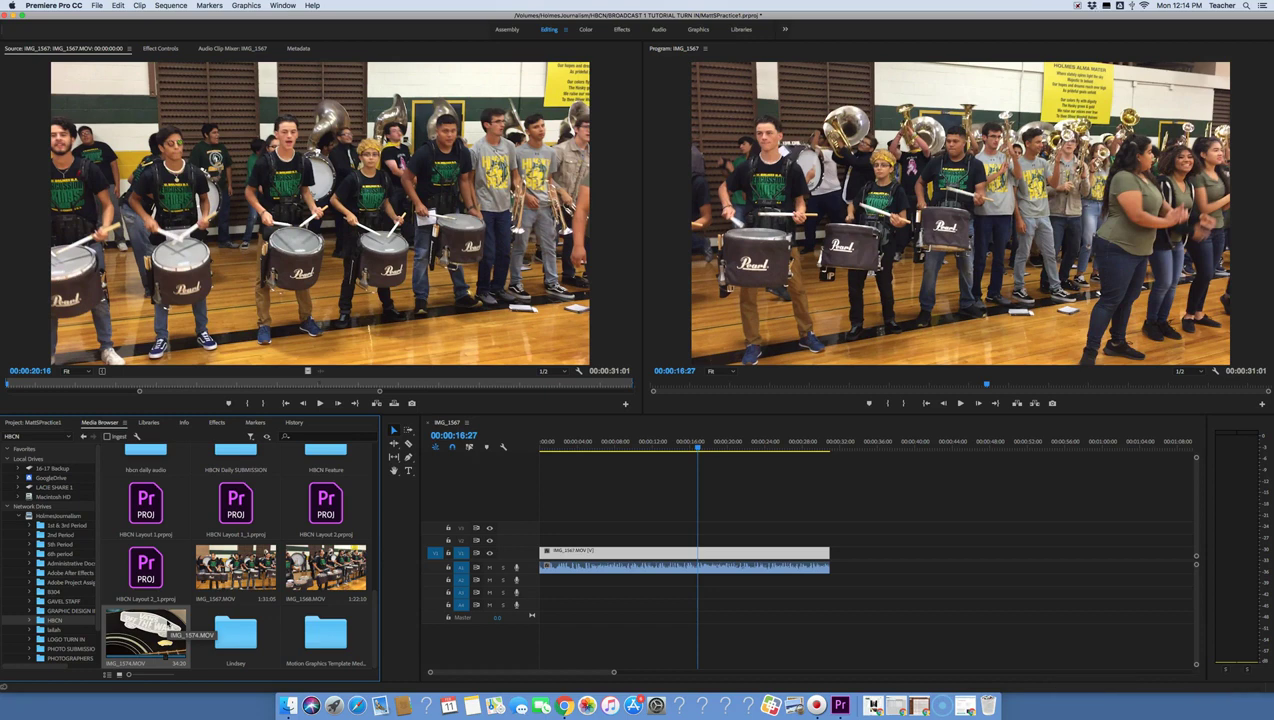
pyautogui.doubleClick(162, 616)
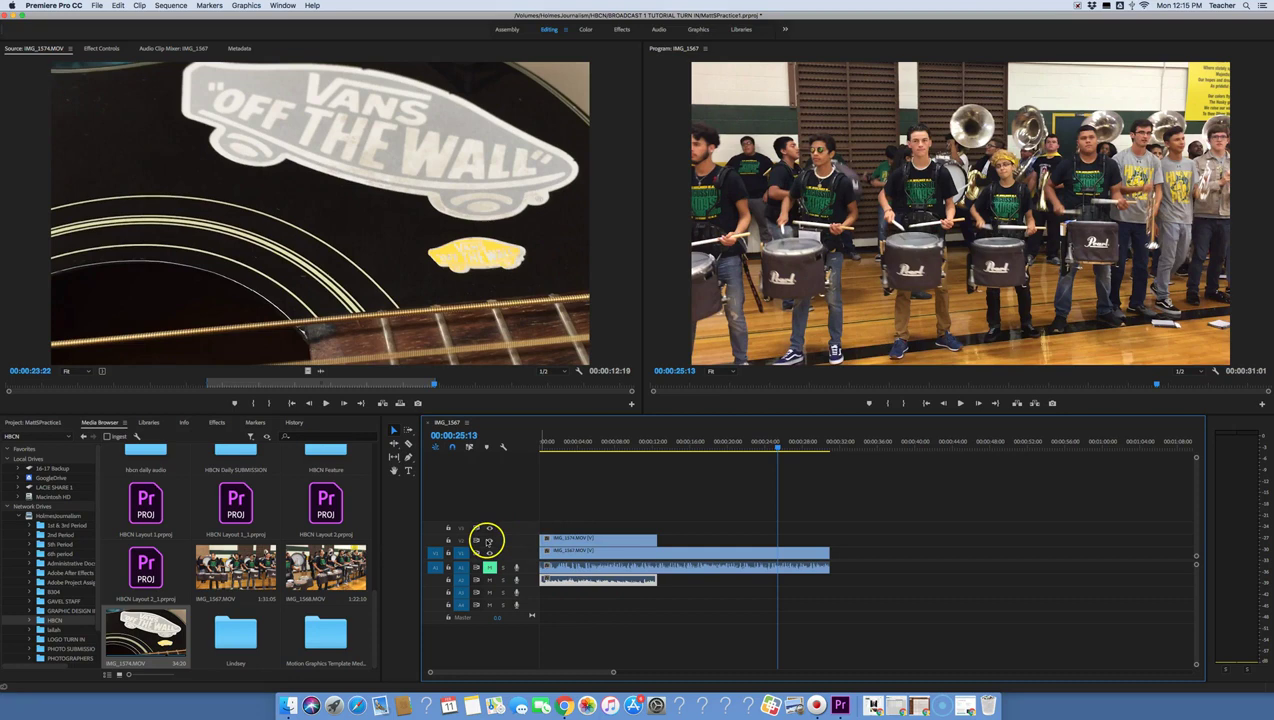
# Step: Turn off the V2 track's output and play the sequence from the start to 00:00:06:02
pyautogui.click(489, 540)
pyautogui.moveTo(661, 449); pyautogui.dragTo(527, 447)
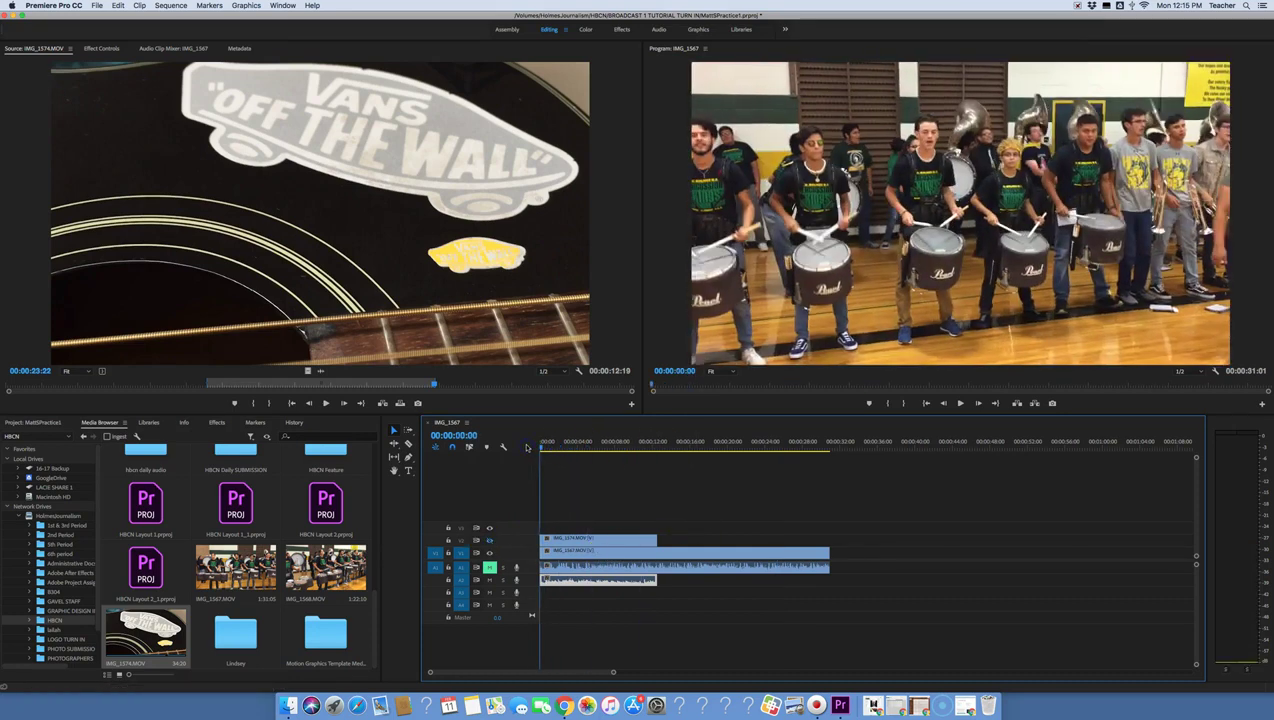
pyautogui.press('F12')
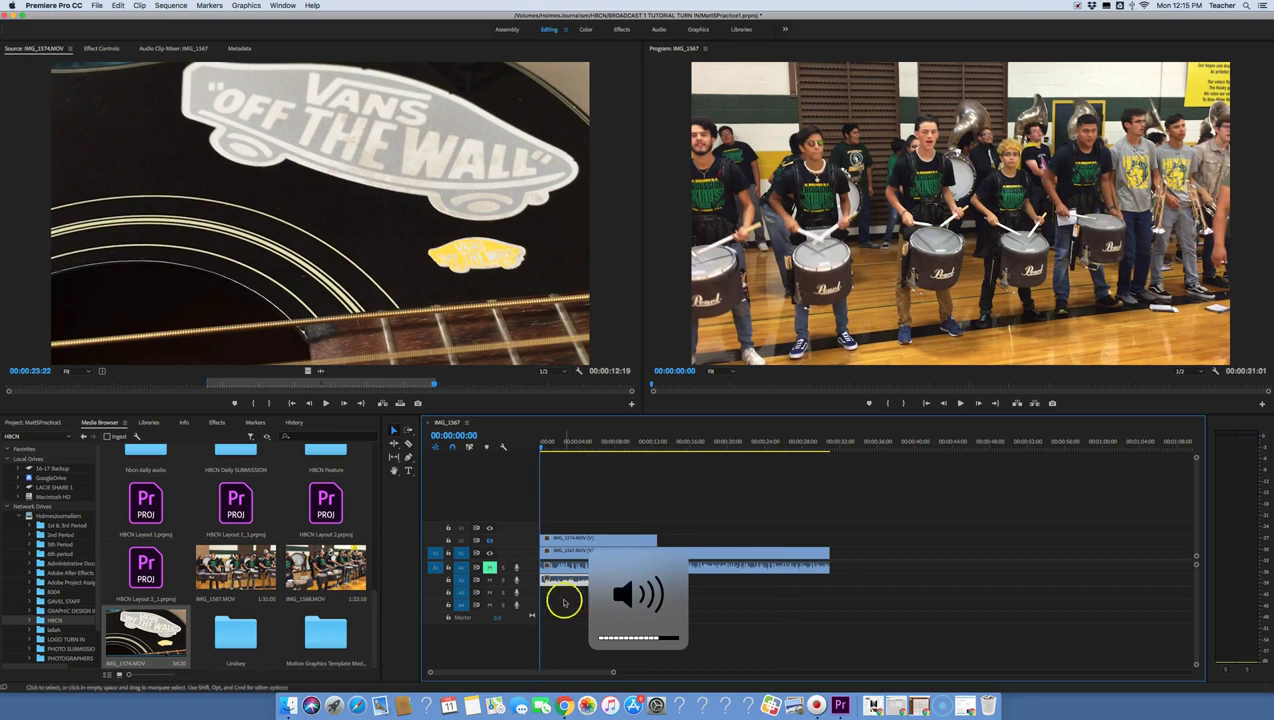
pyautogui.moveTo(554, 441); pyautogui.dragTo(527, 450)
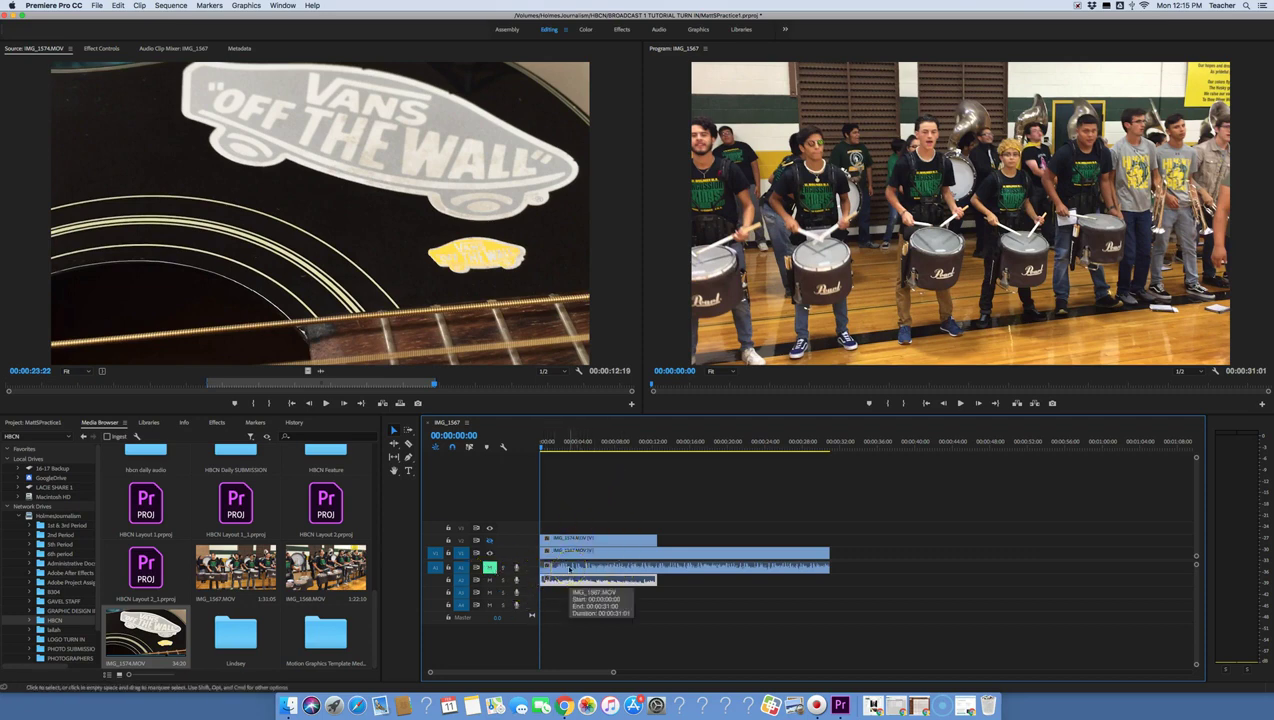
pyautogui.press('space')
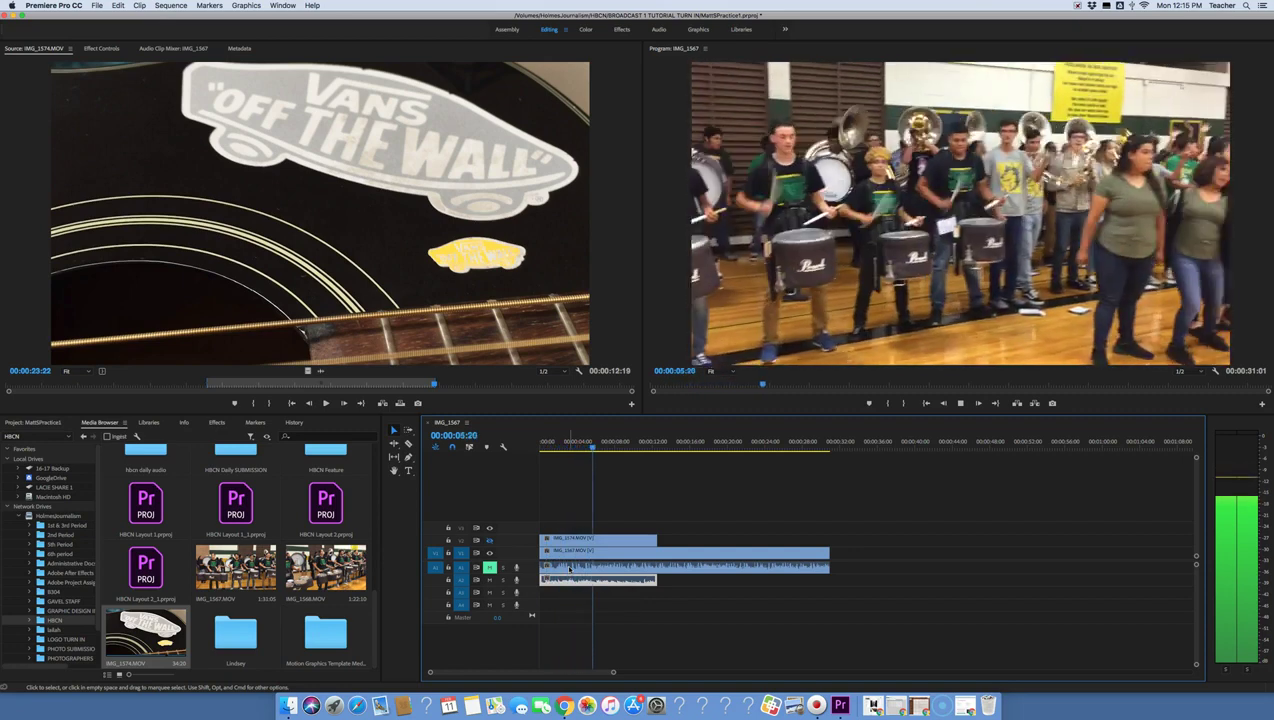
pyautogui.press('space')
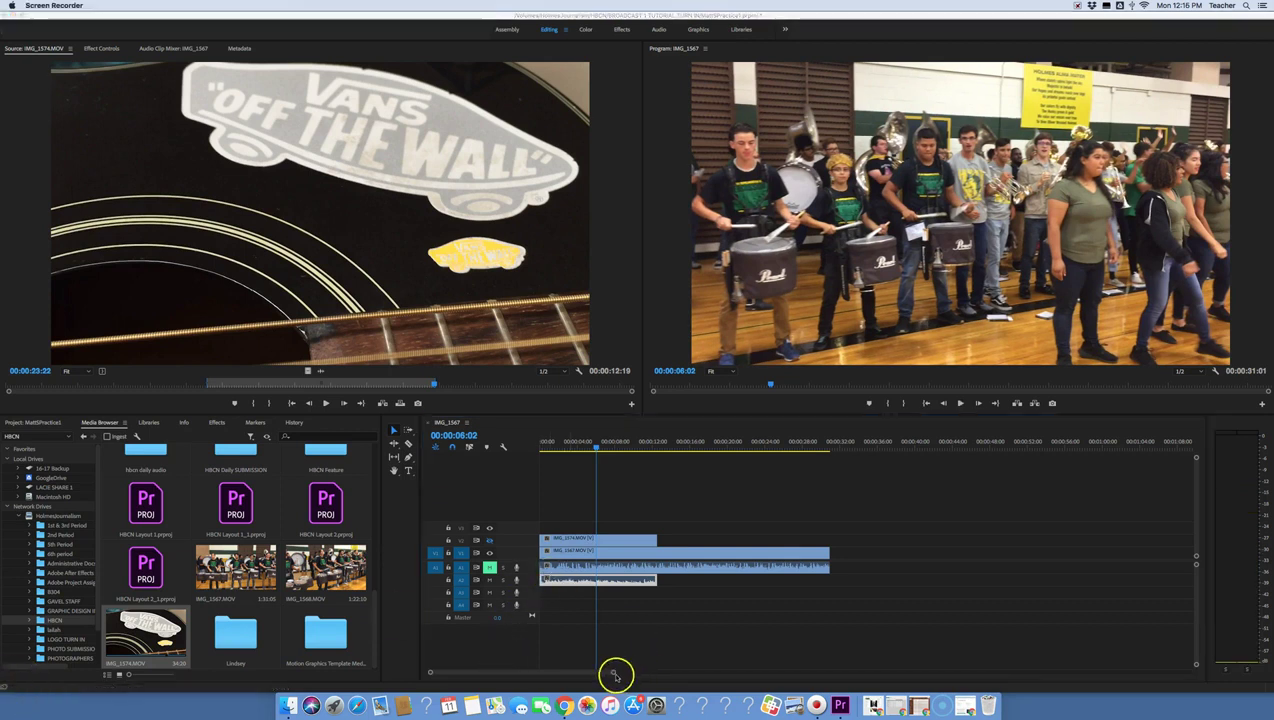
# Step: Try zooming the timeline in and out, and delete the video clips from the V2 and V1 tracks
pyautogui.click(614, 675)
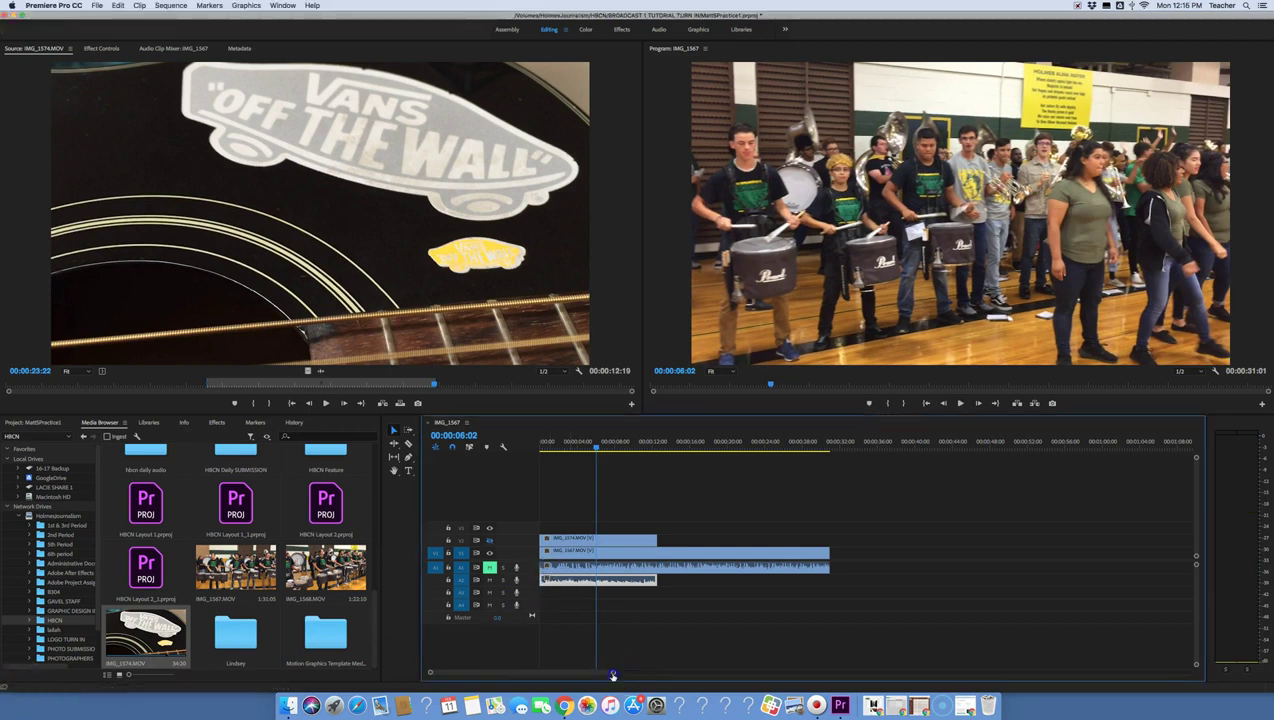
pyautogui.moveTo(609, 675); pyautogui.dragTo(896, 705)
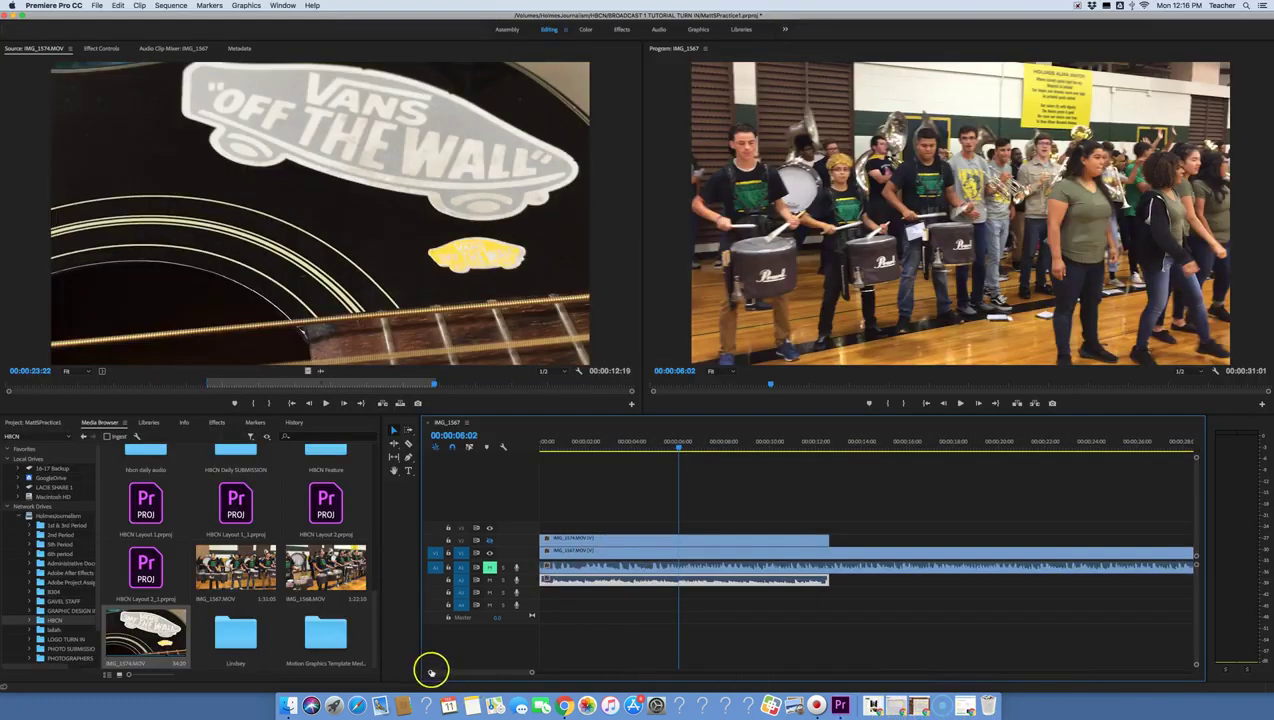
pyautogui.moveTo(431, 671); pyautogui.dragTo(513, 673)
pyautogui.click(801, 537)
pyautogui.click(660, 544)
pyautogui.press('Delete')
pyautogui.click(685, 554)
pyautogui.press('Delete')
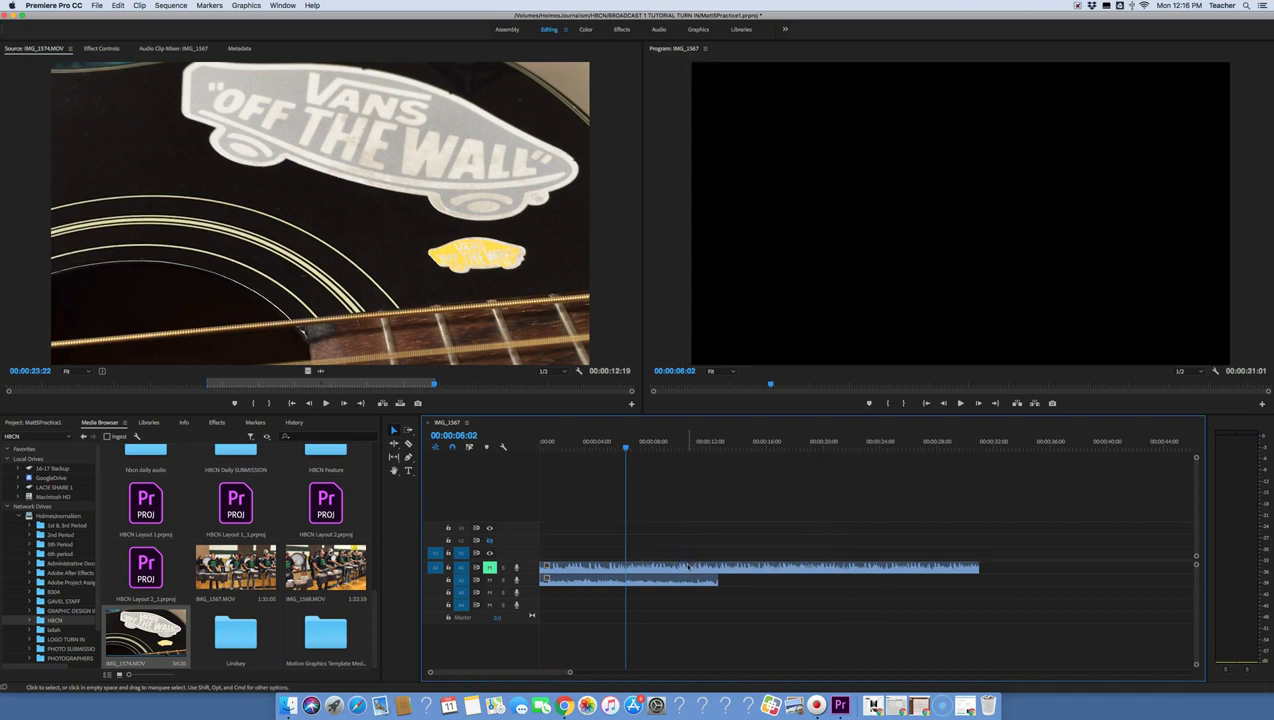
# Step: Delete the remaining audio clips from the A1 and A2 tracks and return the playhead to the sequence start
pyautogui.click(686, 566)
pyautogui.press('Delete')
pyautogui.click(686, 581)
pyautogui.press('Delete')
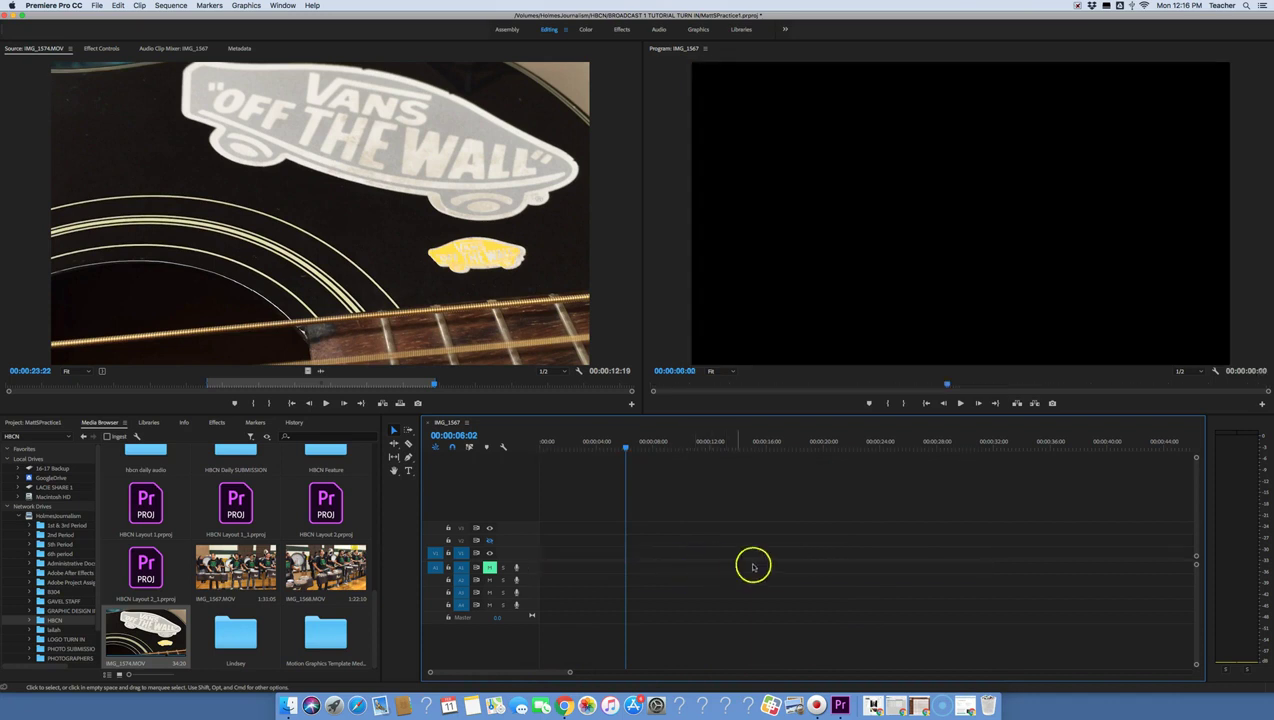
pyautogui.moveTo(622, 446); pyautogui.dragTo(512, 476)
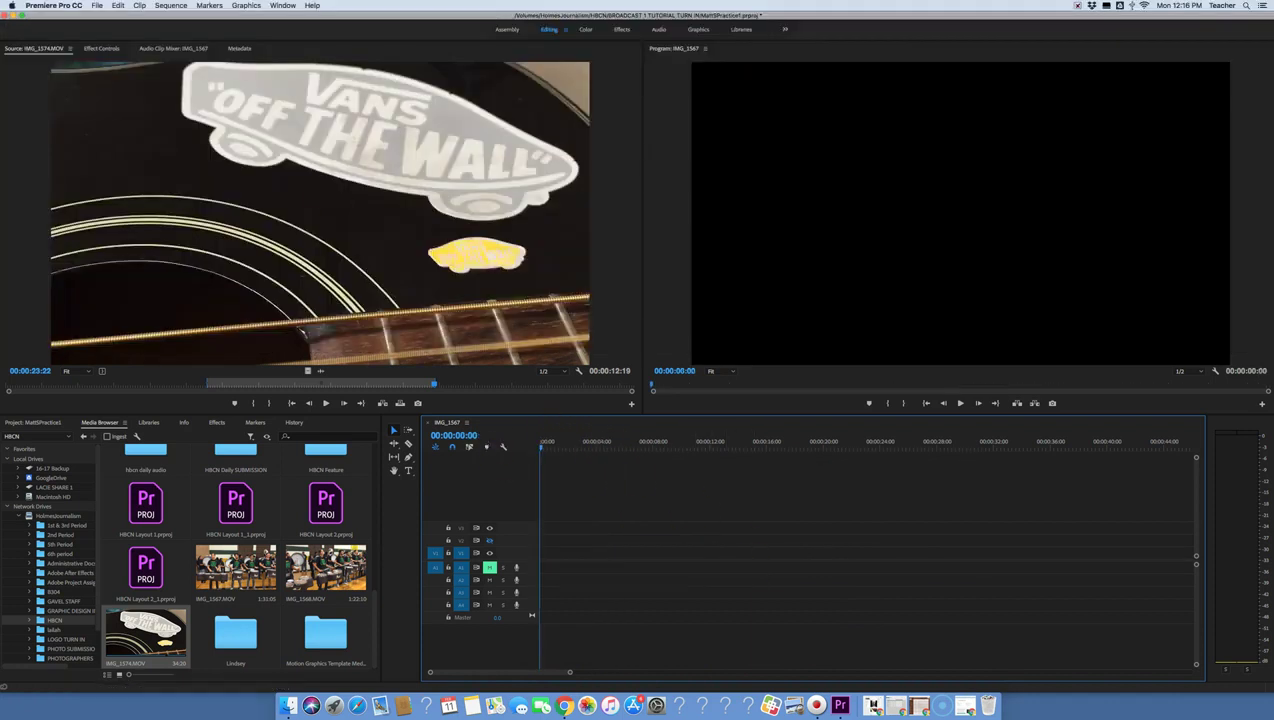
pyautogui.click(97, 5)
pyautogui.moveTo(97, 6)
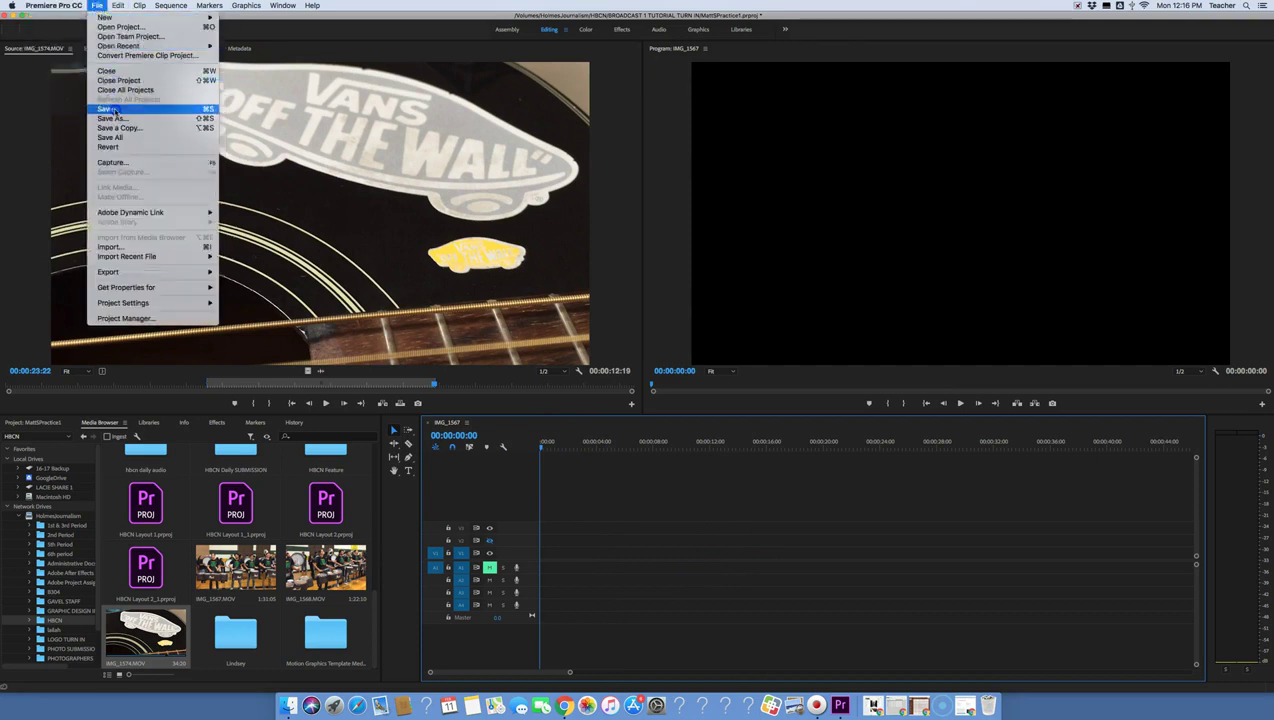
pyautogui.click(626, 64)
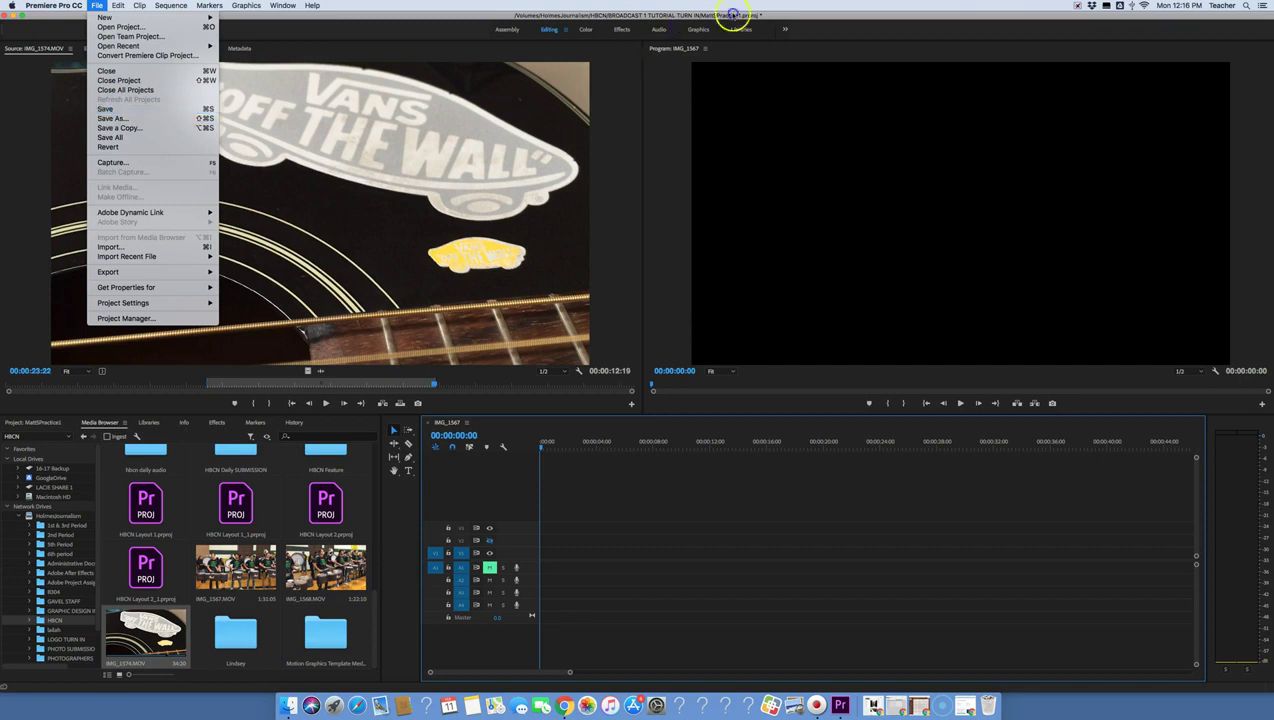
pyautogui.click(628, 20)
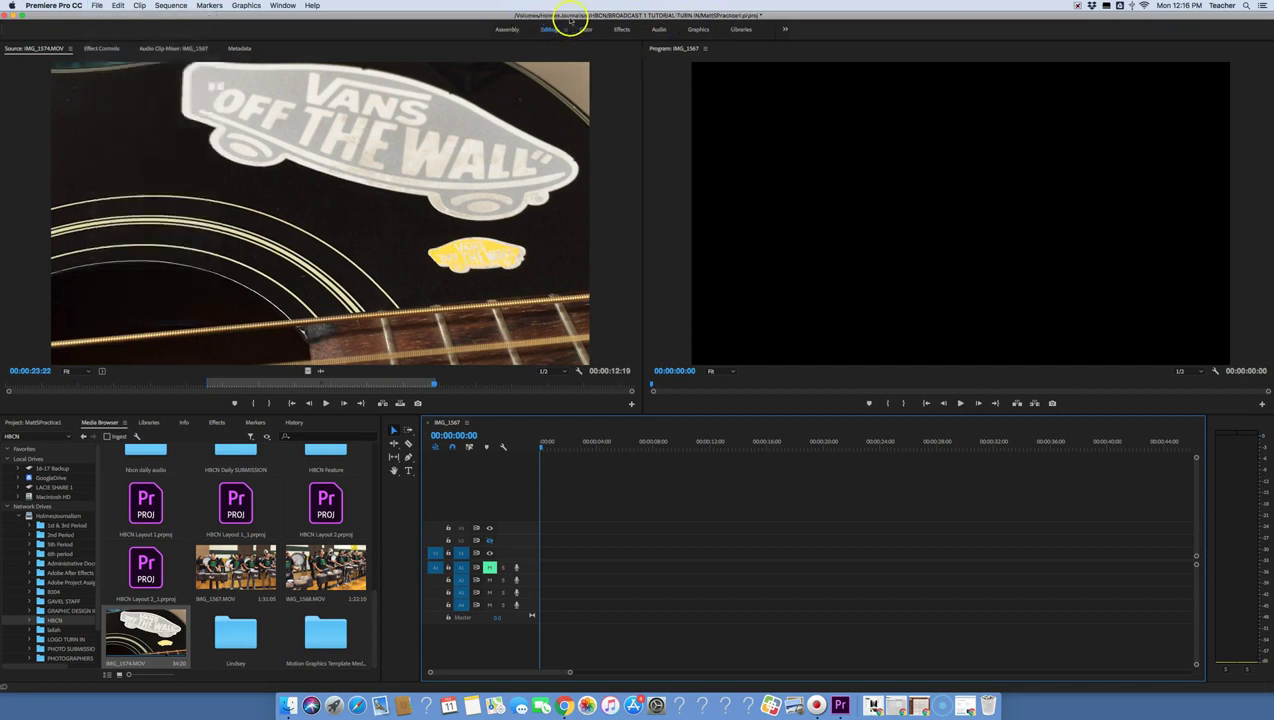